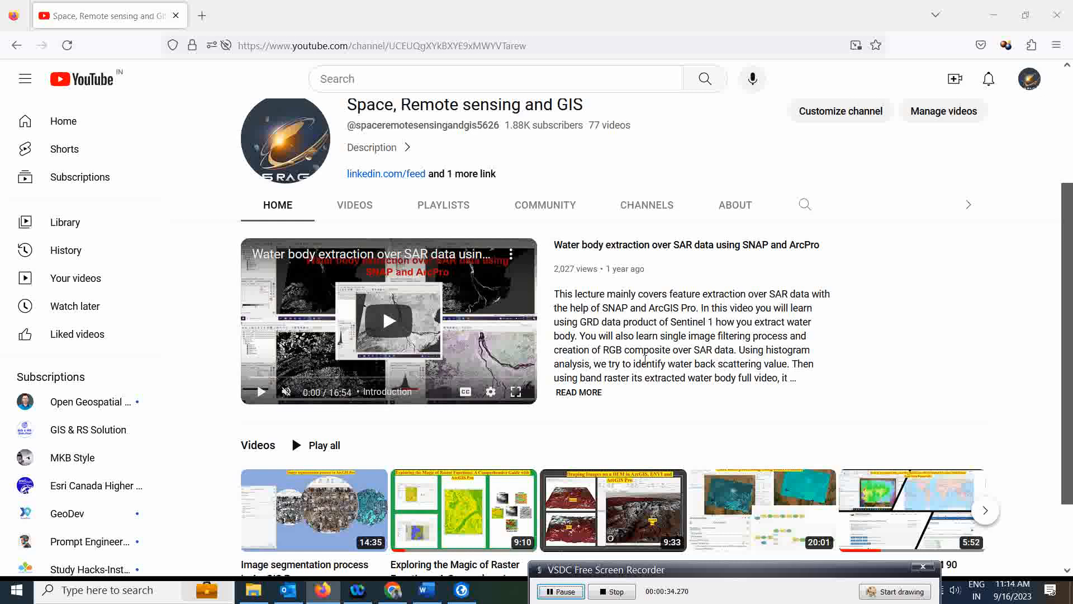
Step: Switch to the ArcGIS Pro window with the ImageAnalyst Demo project
drag(778, 576, 821, 584)
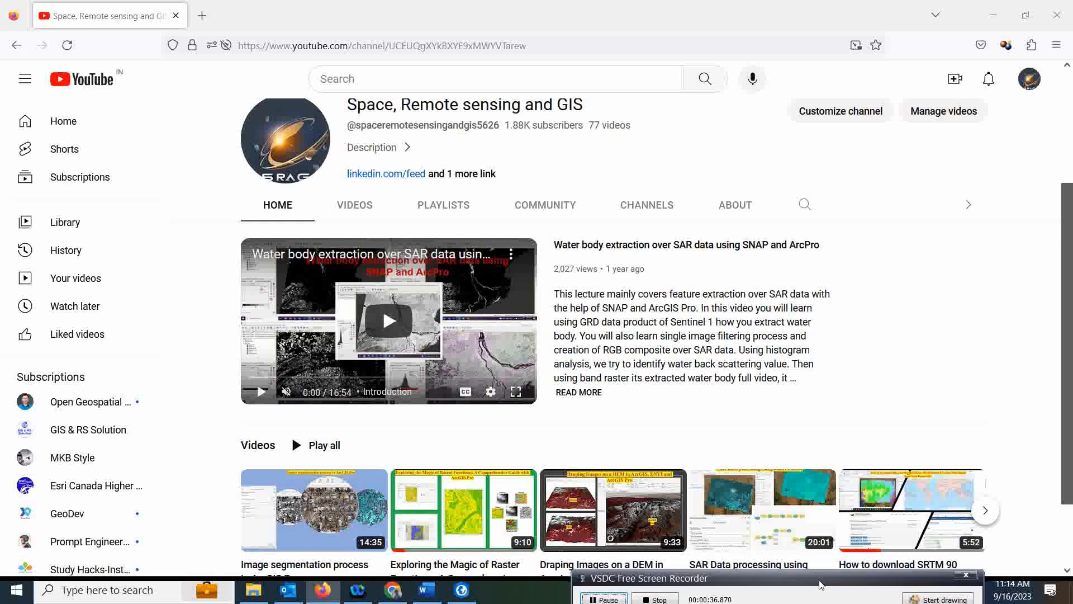
click(462, 594)
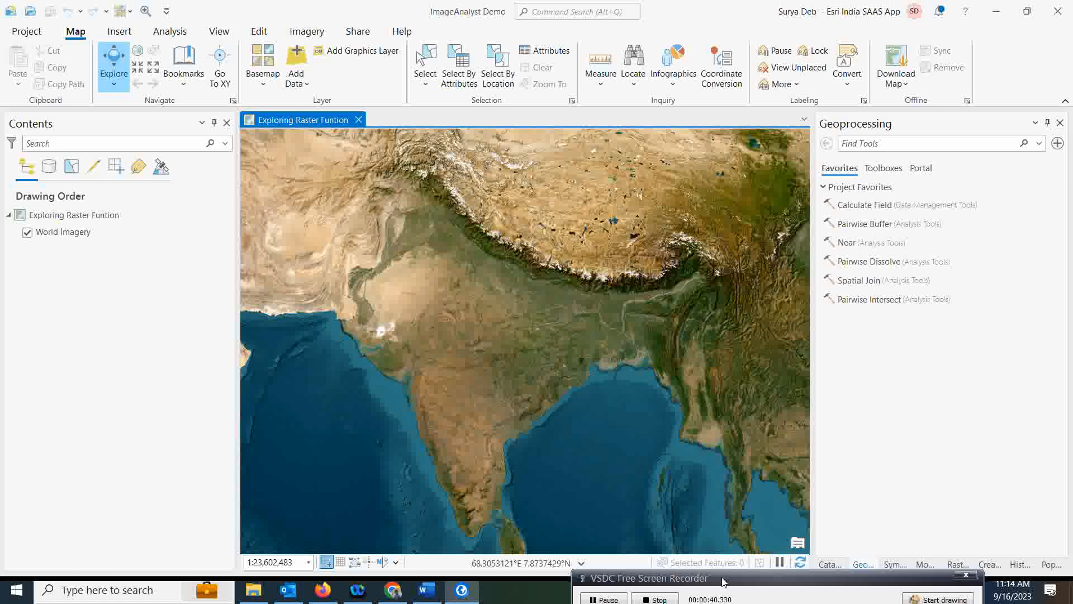
drag(723, 581, 703, 580)
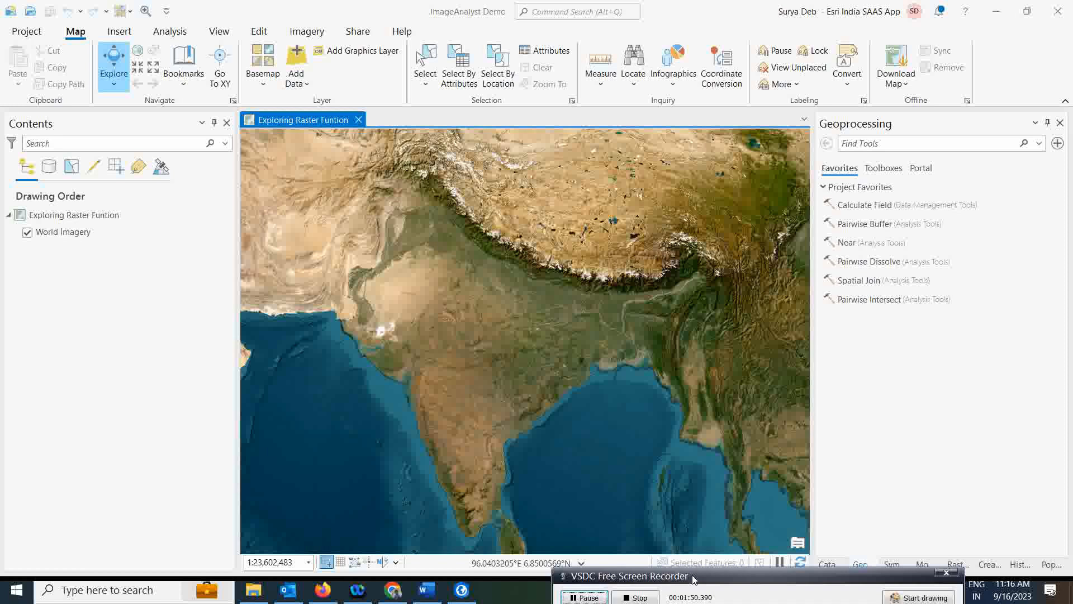
drag(694, 578, 746, 579)
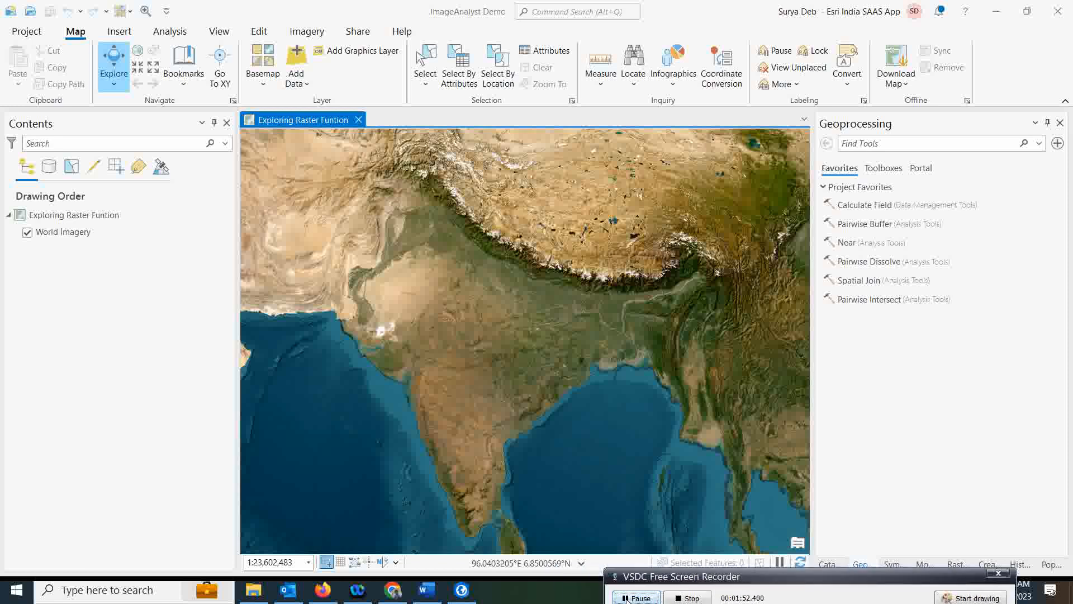
Step: Add the raster WRSMS_165_10_200.tif from the Lesson06 solutions folder to the current map
click(829, 564)
click(941, 467)
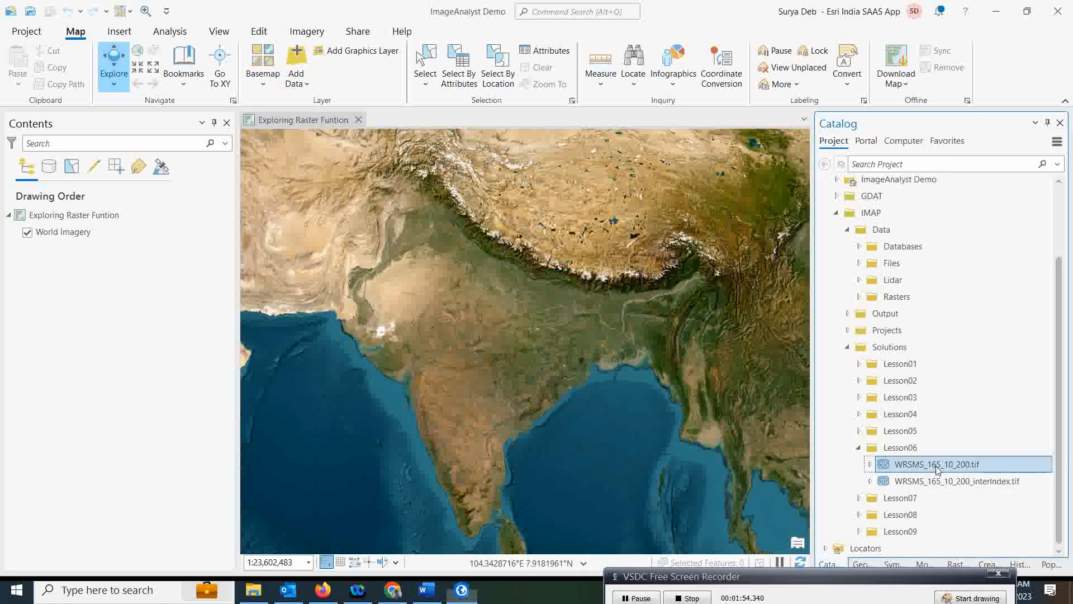
right_click(938, 468)
click(772, 122)
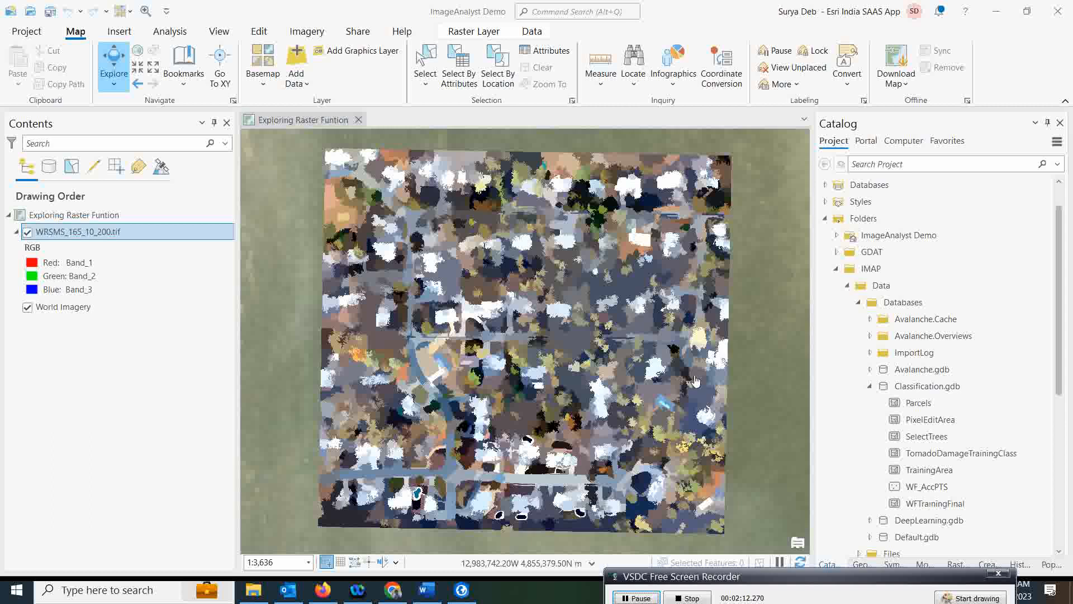
Step: Add the TrainingArea feature class from Classification.gdb to the current map
right_click(930, 470)
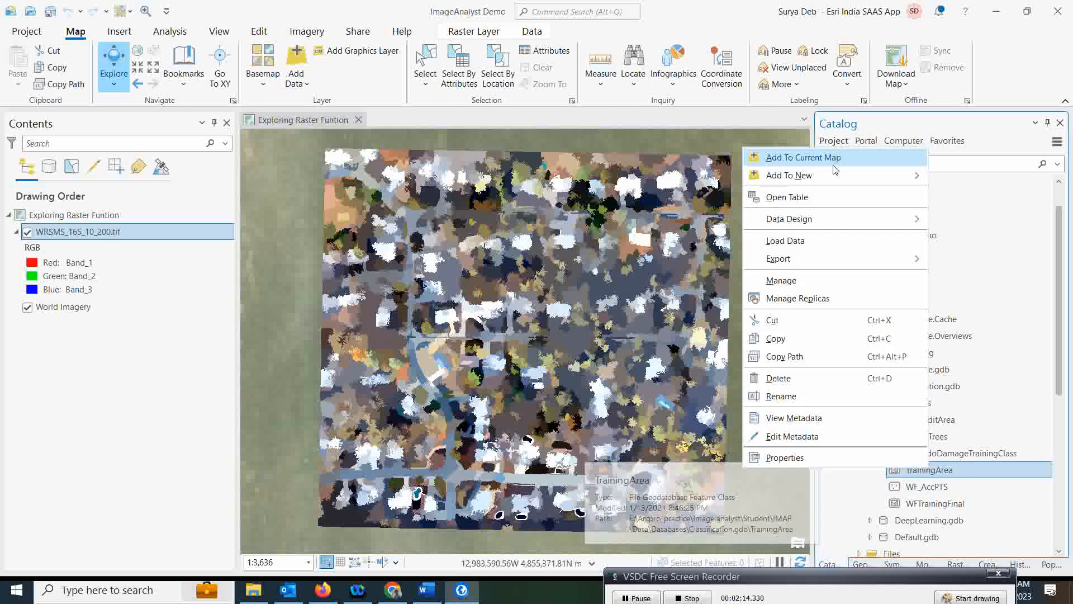
click(802, 158)
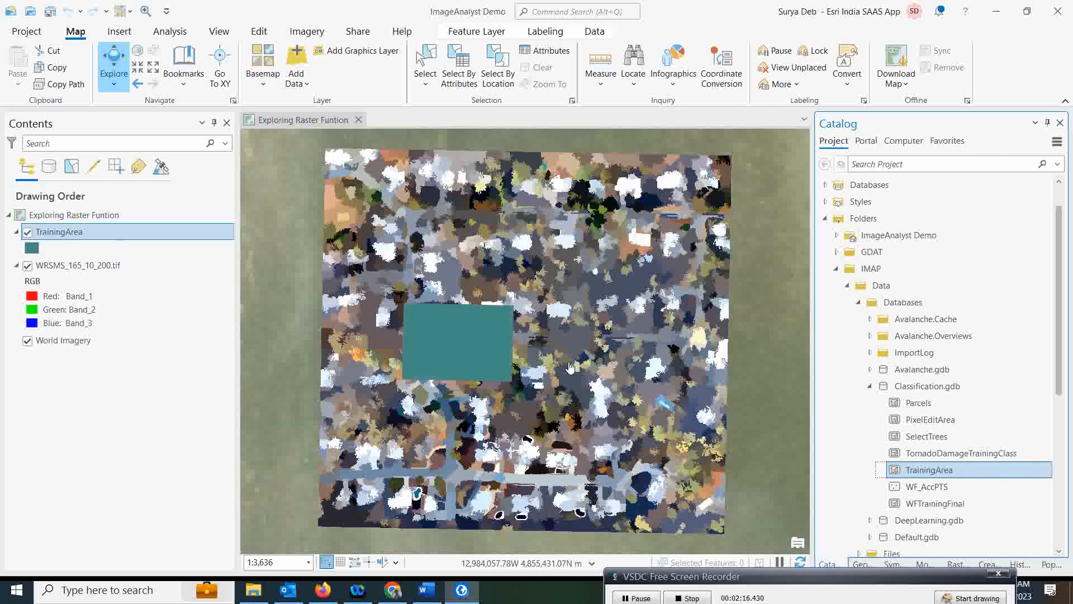
click(636, 598)
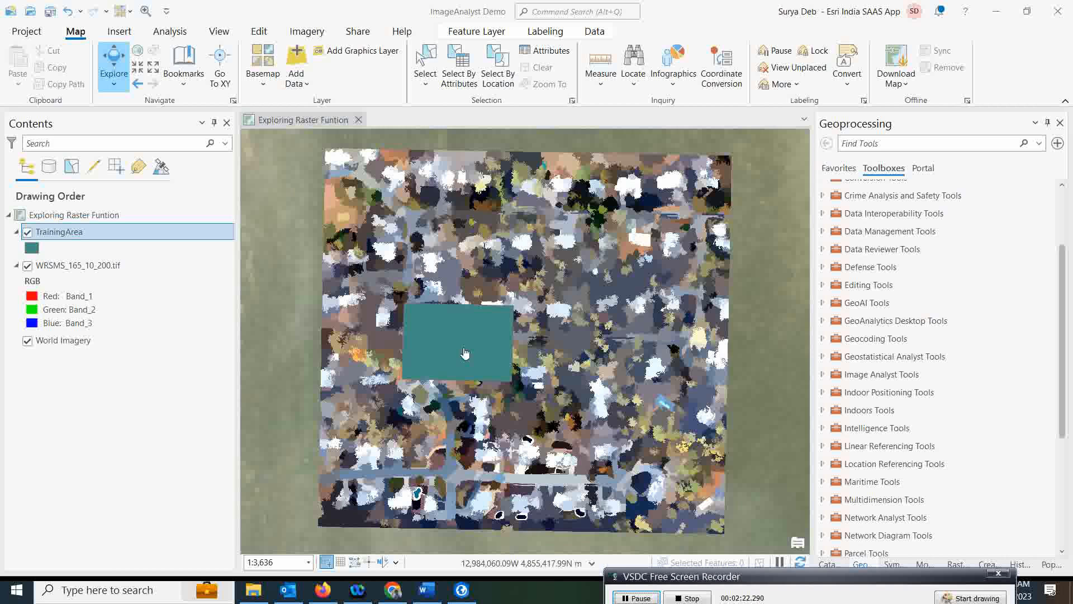
Step: Give the TrainingArea polygon the hollow Black Outline symbol and change its outline color to orange
click(33, 246)
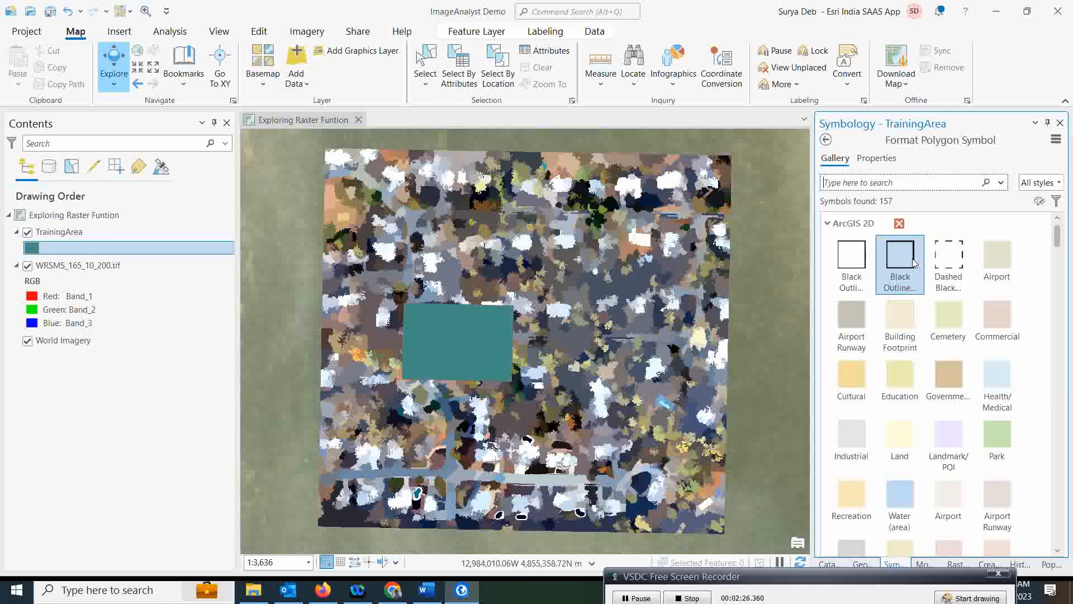
click(913, 262)
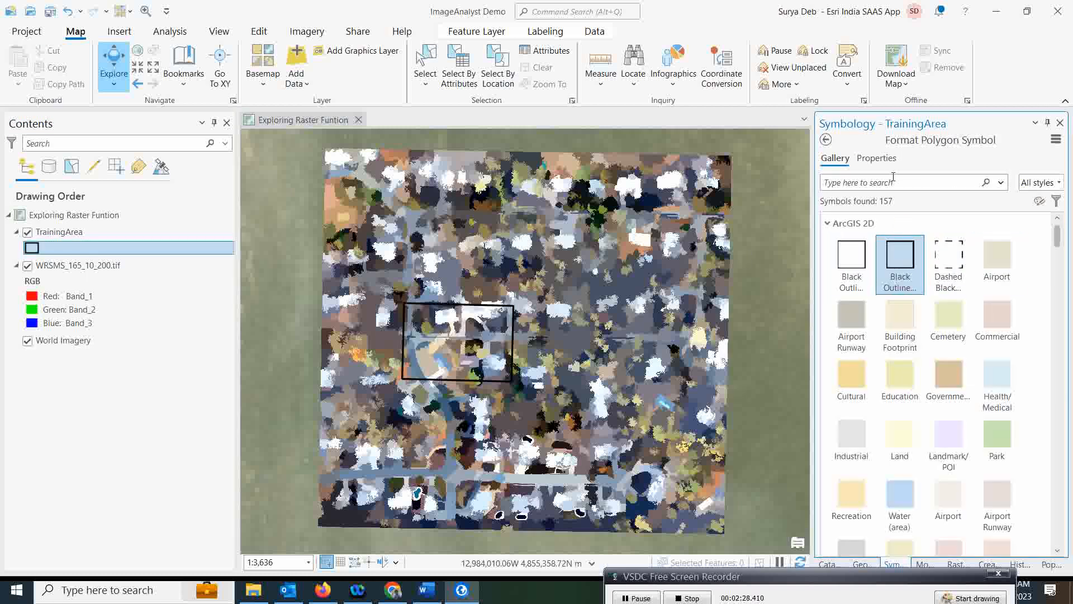
click(877, 159)
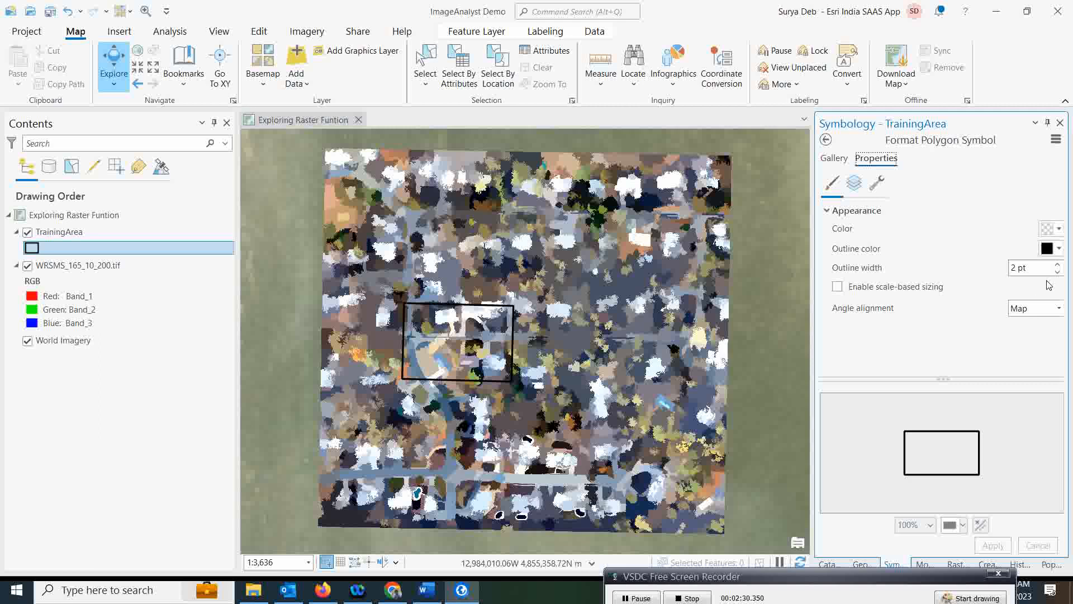
click(1059, 248)
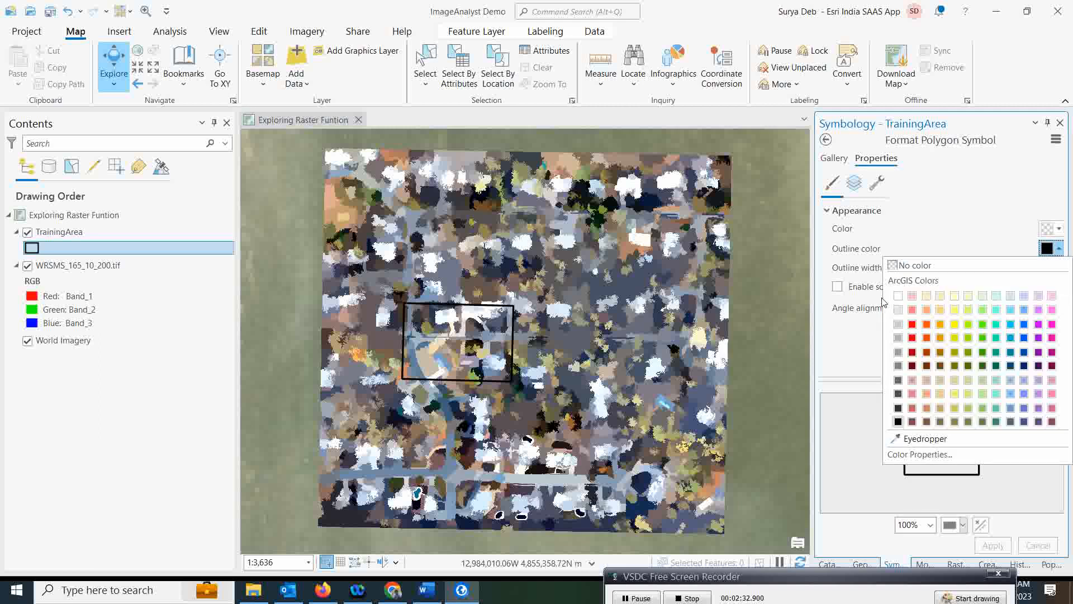
click(928, 339)
click(993, 545)
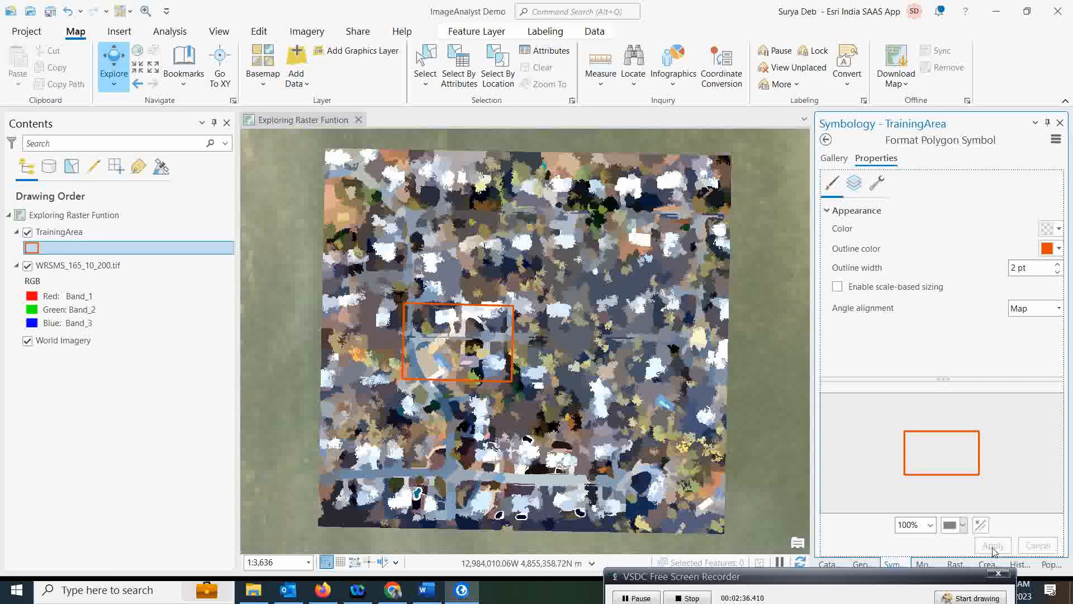
Step: Zoom the map to the extent of the TrainingArea layer
click(56, 233)
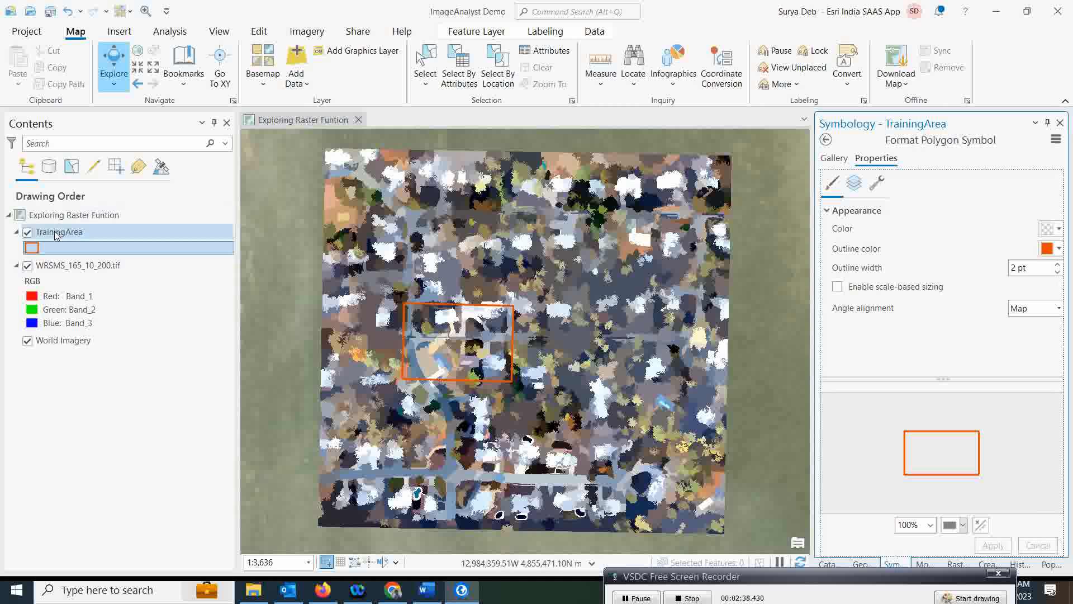
right_click(58, 232)
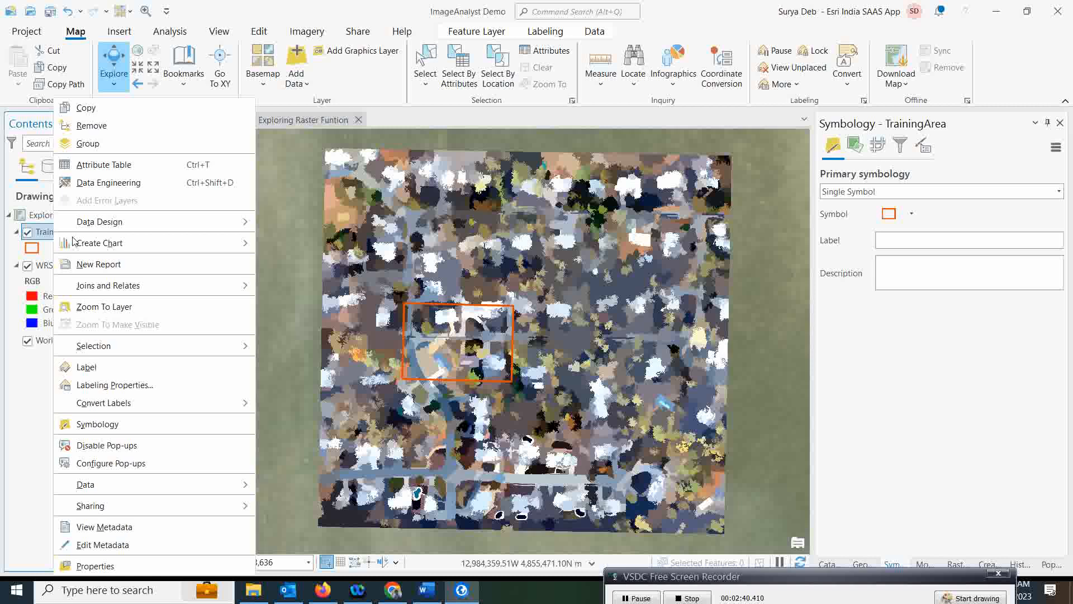
click(96, 309)
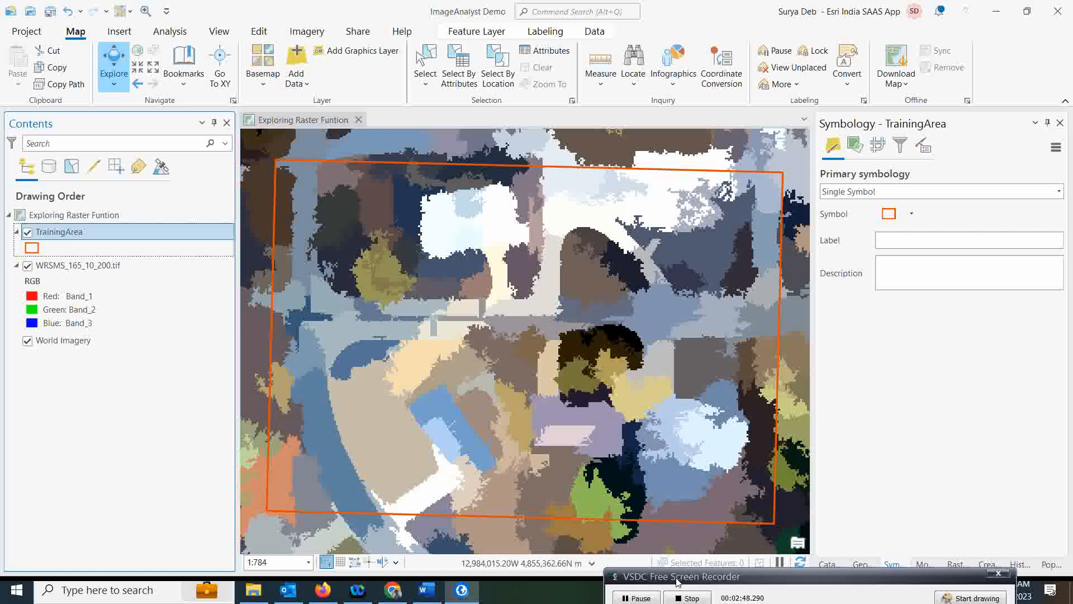
click(641, 597)
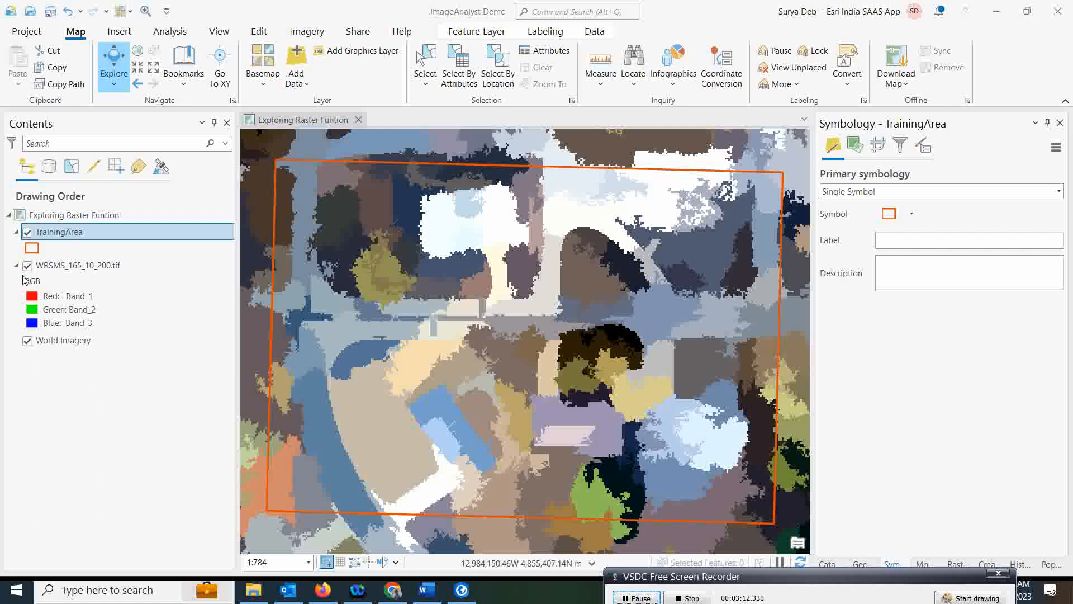
Step: Open the Training Samples Manager for the WRSMS_165_10_200.tif raster
click(66, 272)
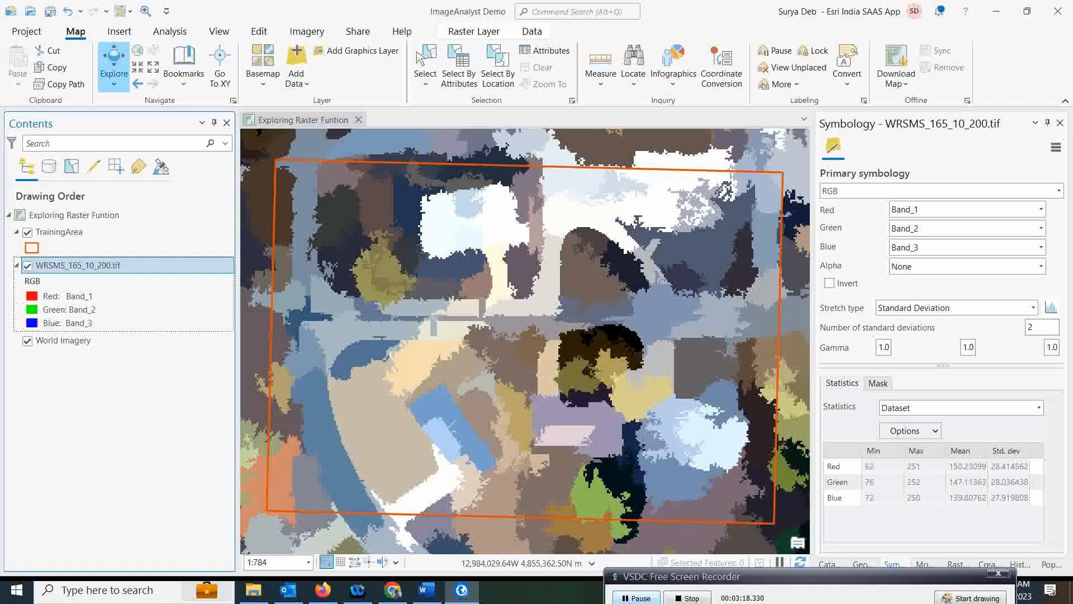
click(637, 598)
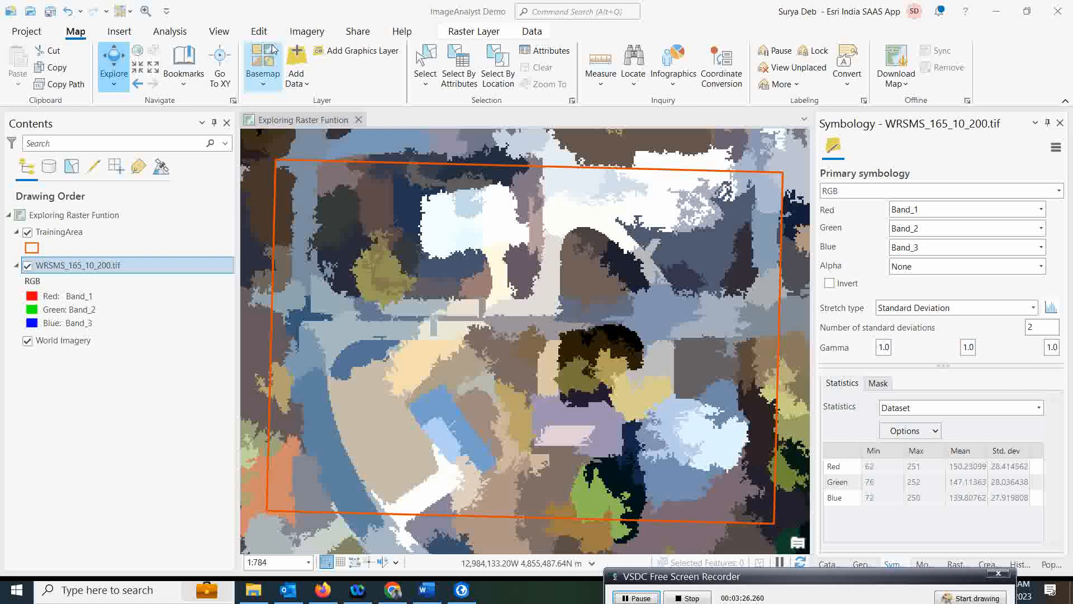
click(306, 31)
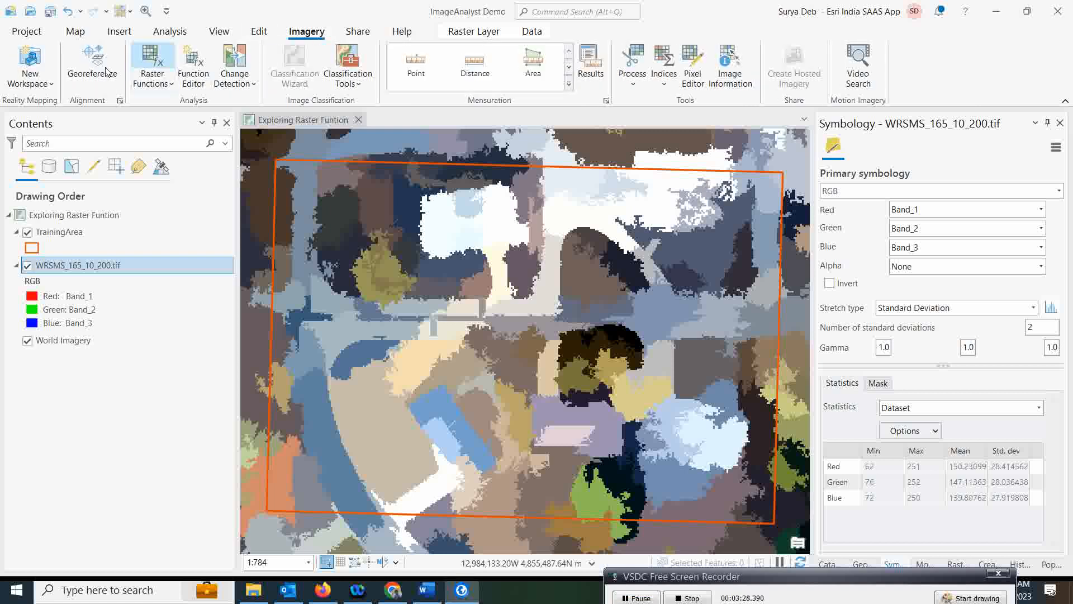
click(347, 87)
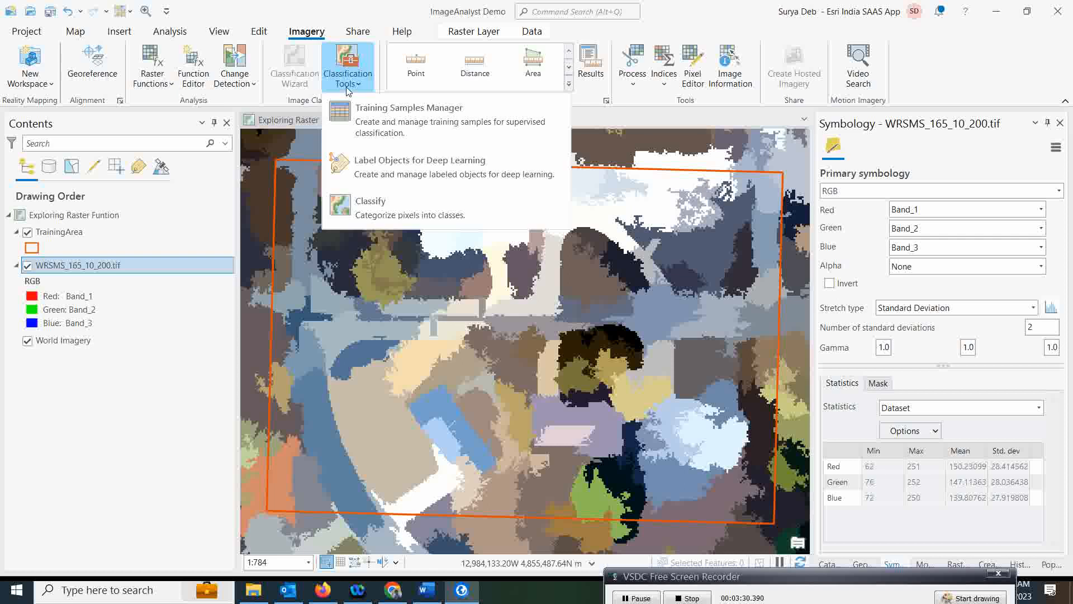
click(428, 122)
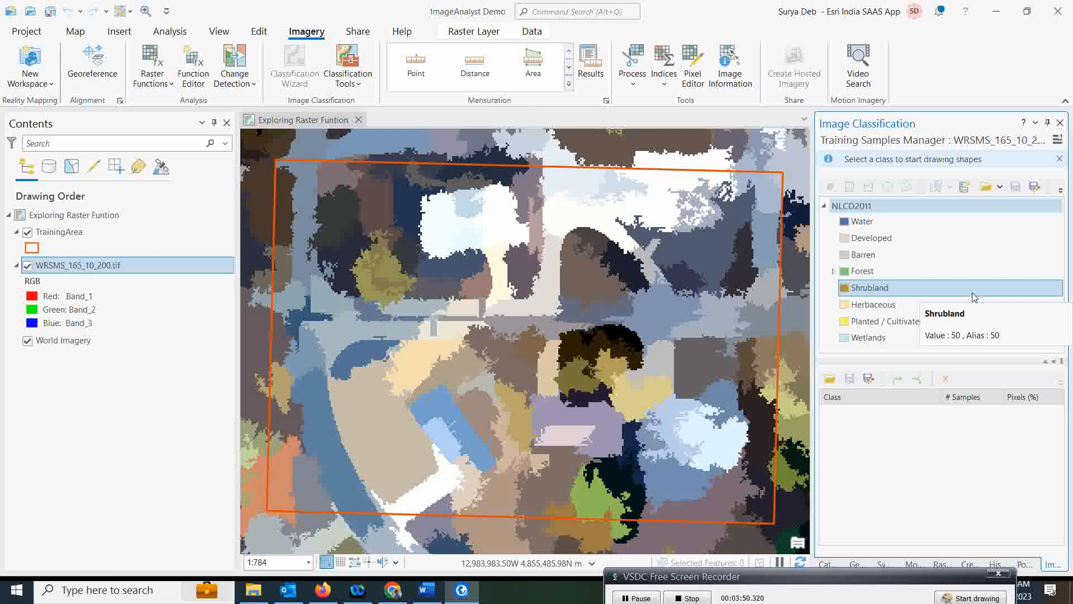
click(916, 279)
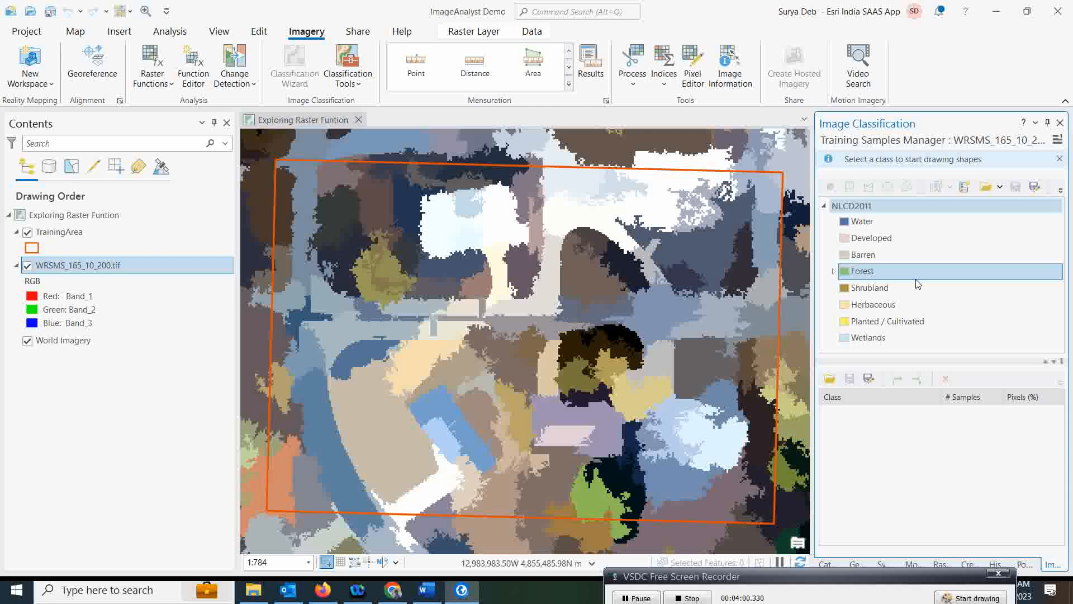
click(978, 220)
click(950, 238)
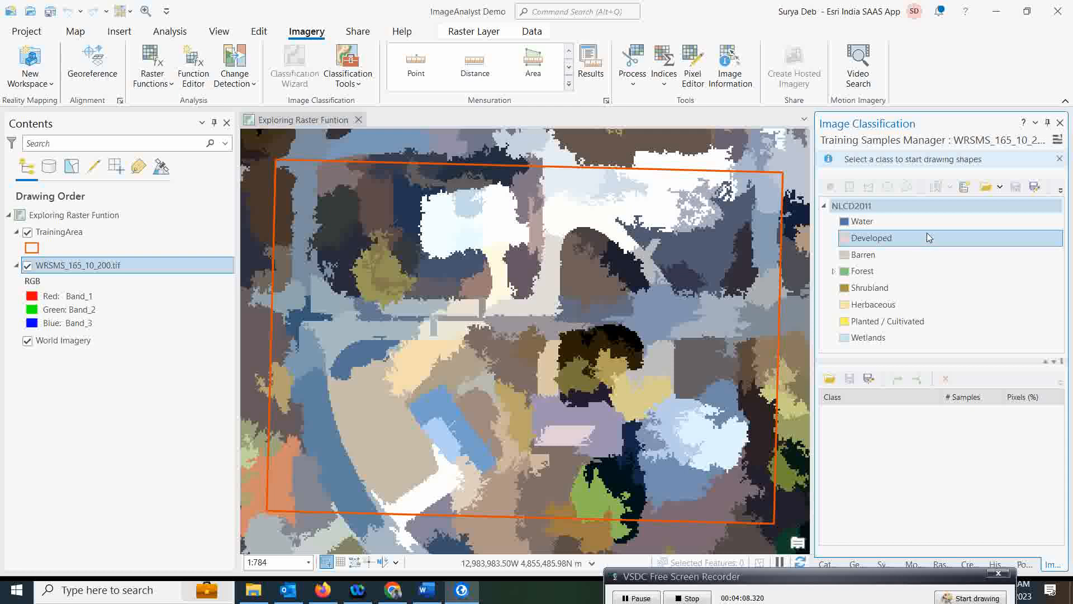
click(927, 232)
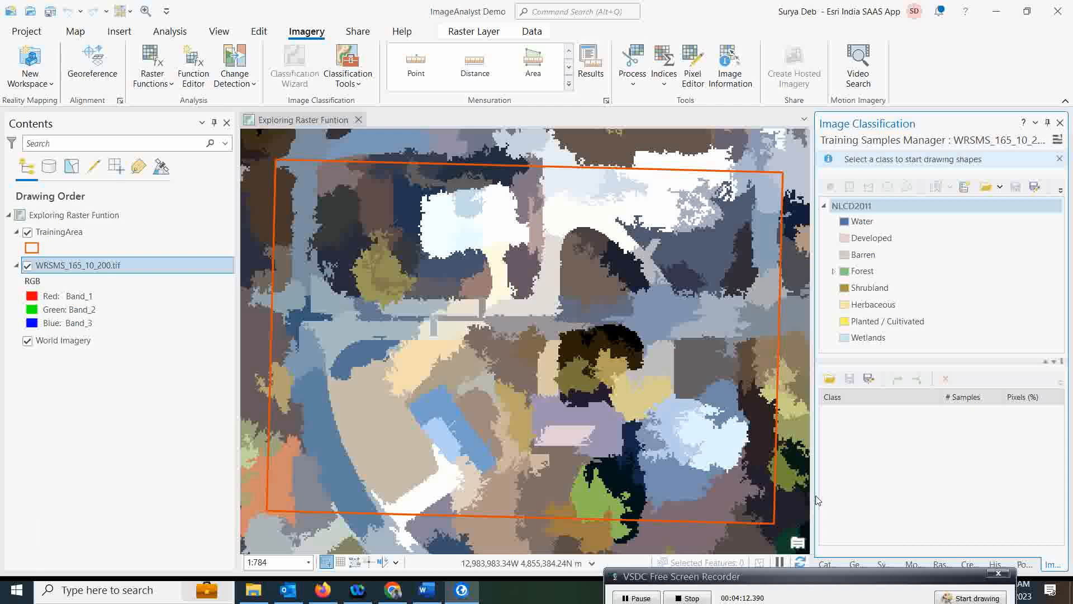
click(625, 597)
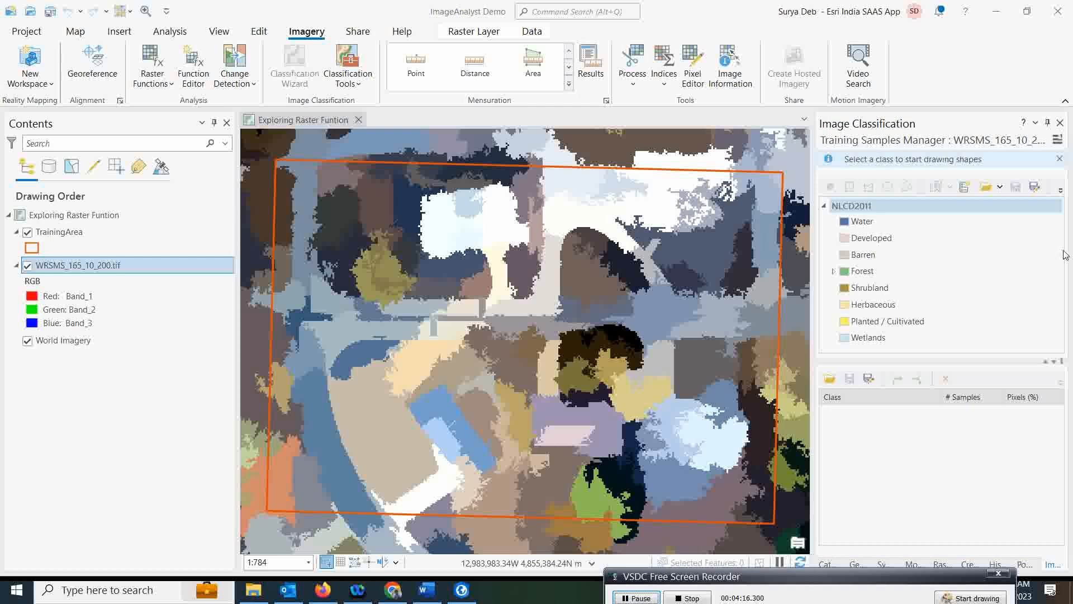
Step: Create a new classification schema and save it with the name Recovery3
click(965, 191)
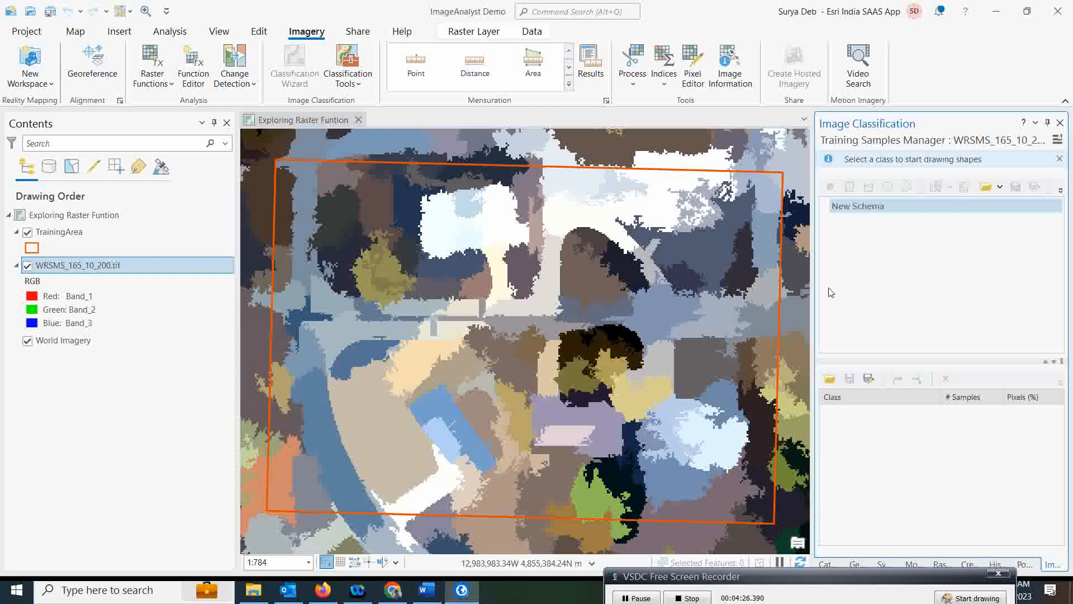
right_click(870, 206)
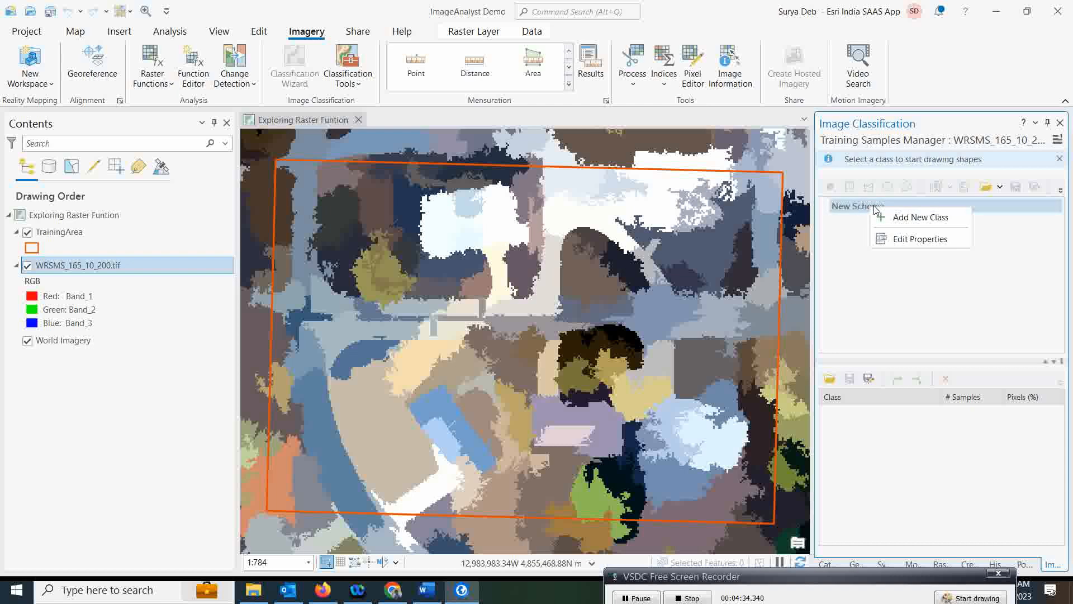
click(894, 239)
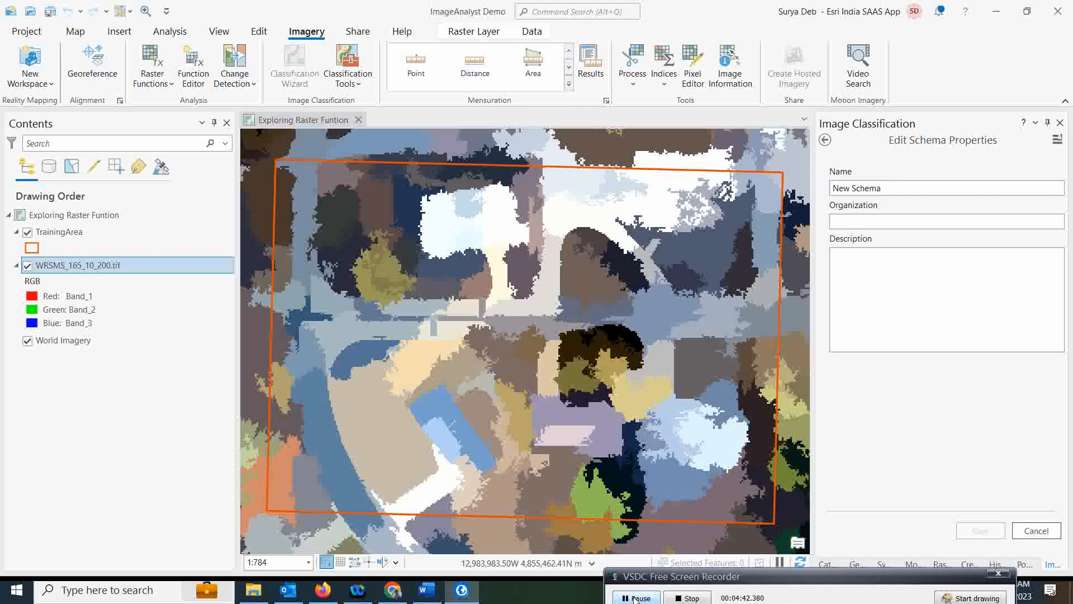
click(894, 191)
drag(894, 190, 807, 193)
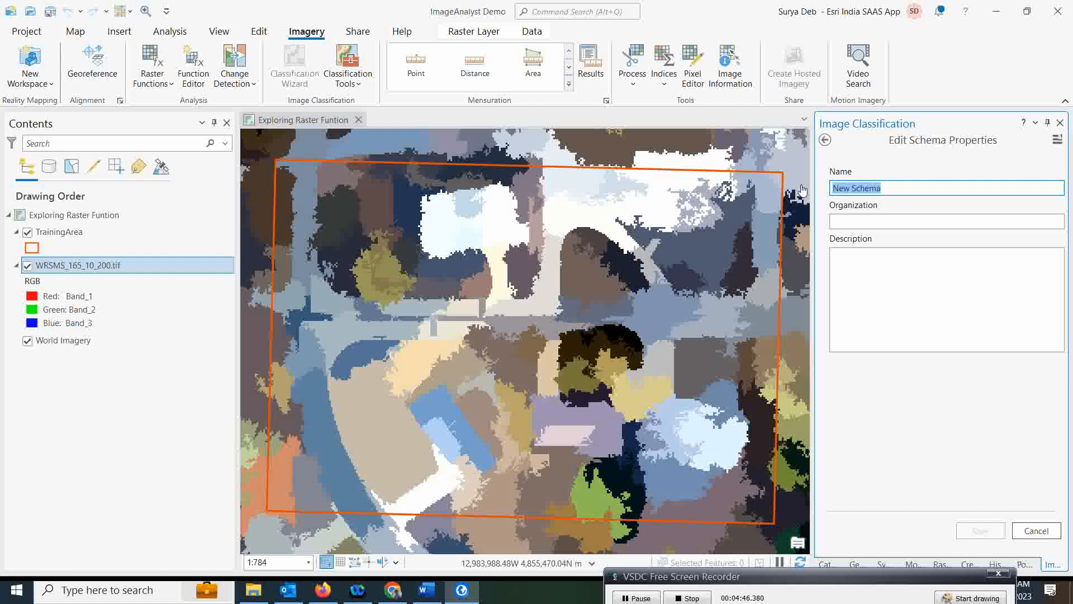
text(R)
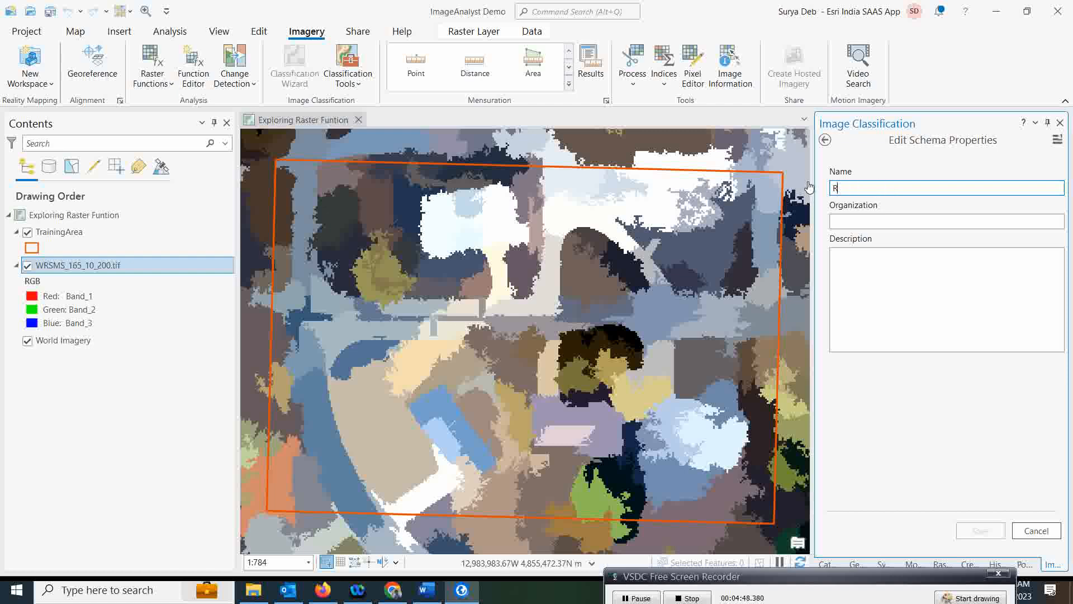
text(ecovery3)
click(979, 532)
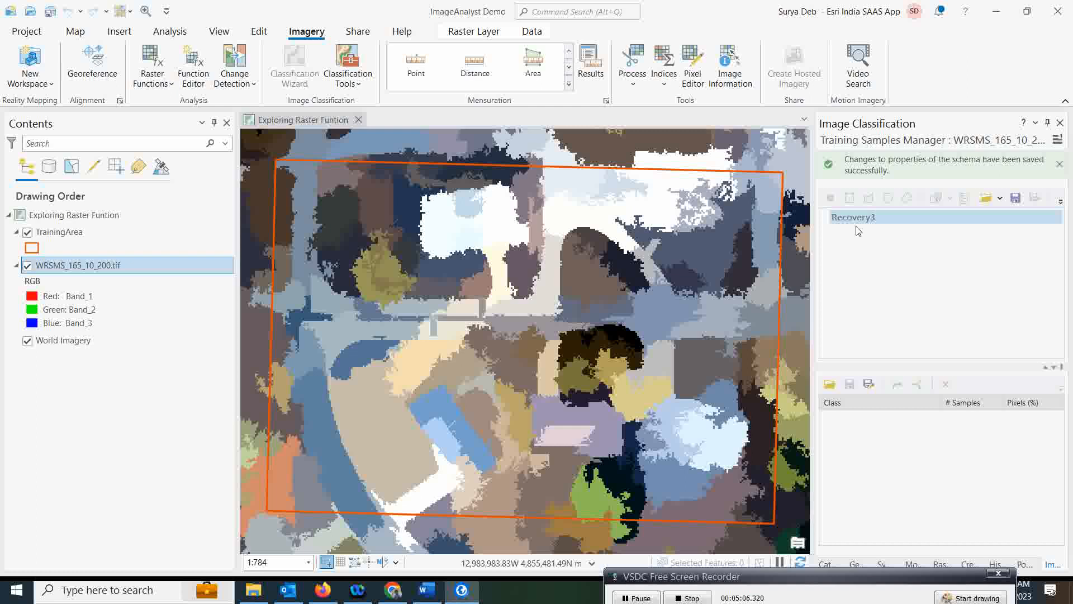
Step: Add a class named Buildings with value 1 and an orange color to the Recovery3 schema
click(873, 224)
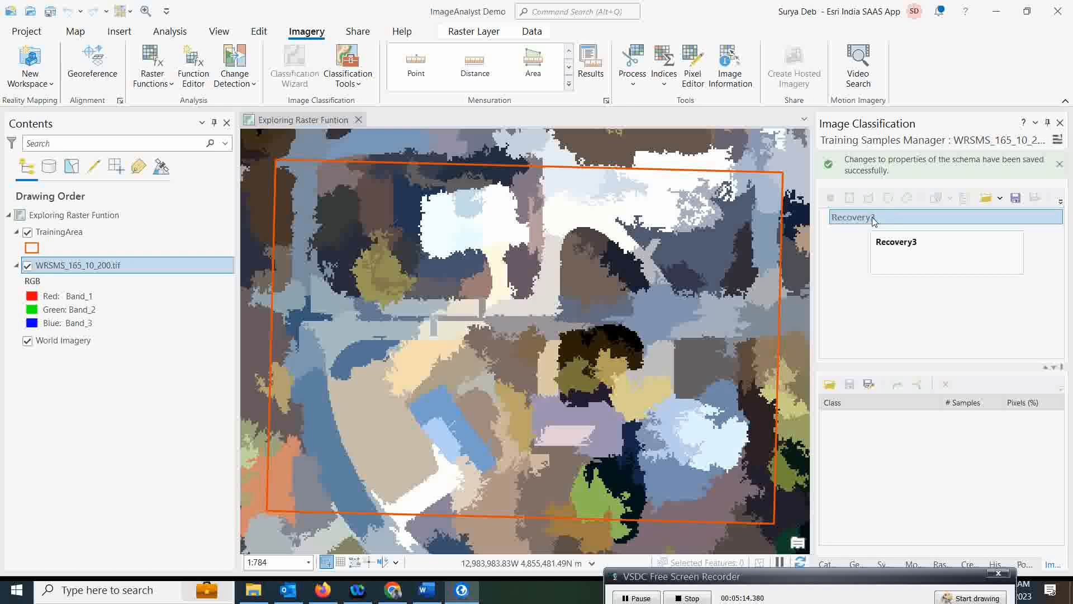
right_click(874, 220)
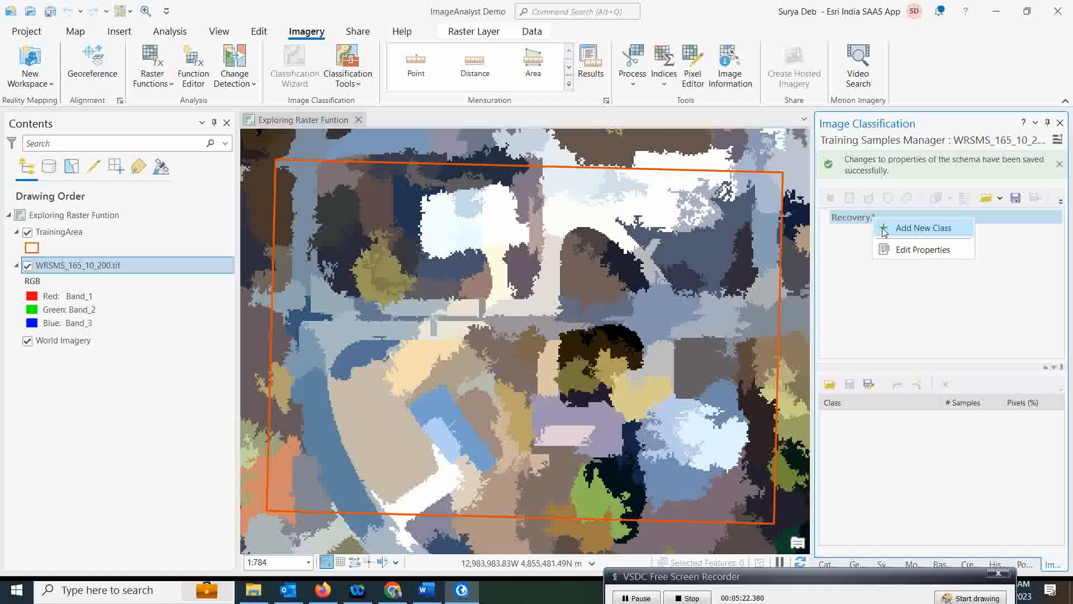
click(884, 230)
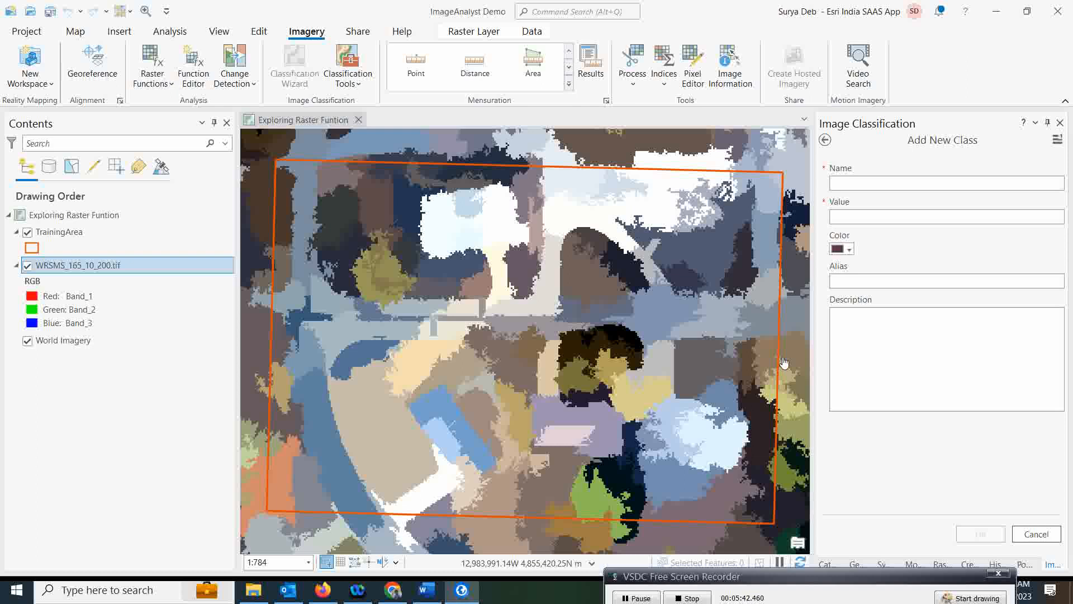
click(866, 183)
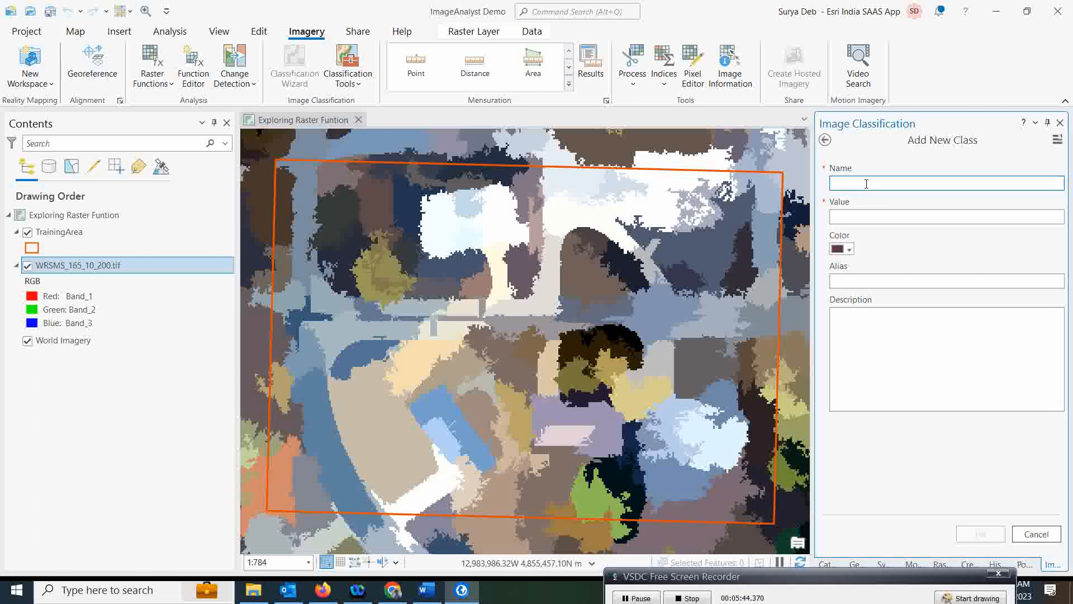
text(Buildings)
click(858, 221)
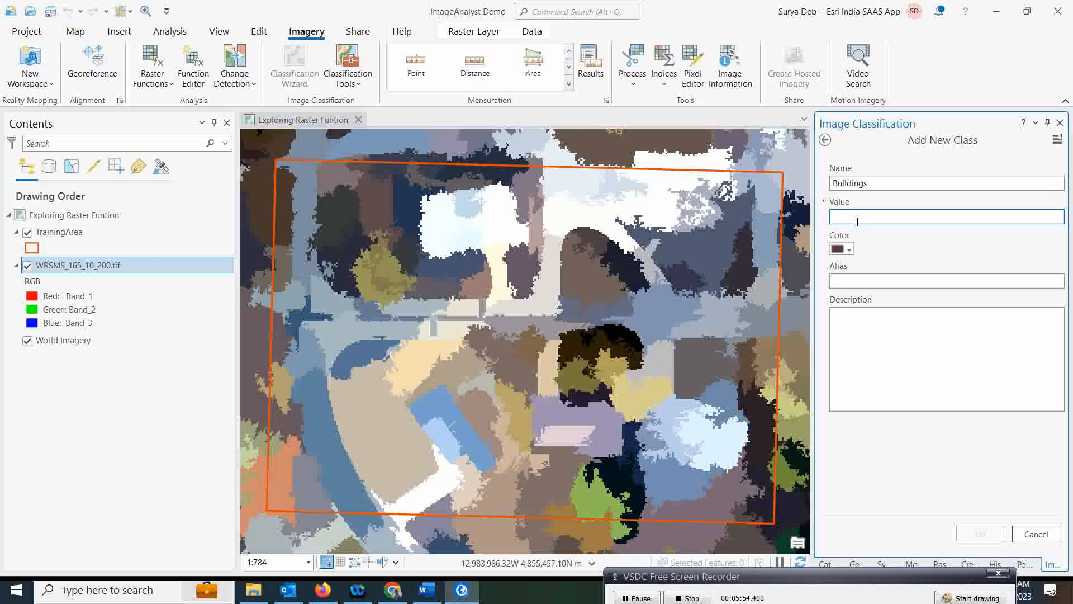
text(1)
click(849, 251)
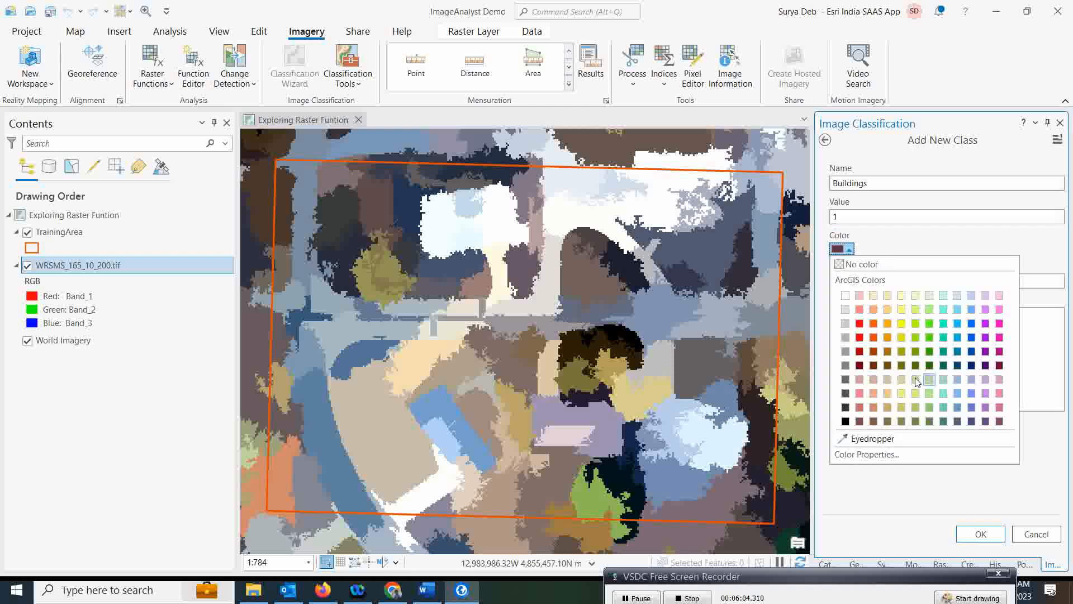
click(888, 337)
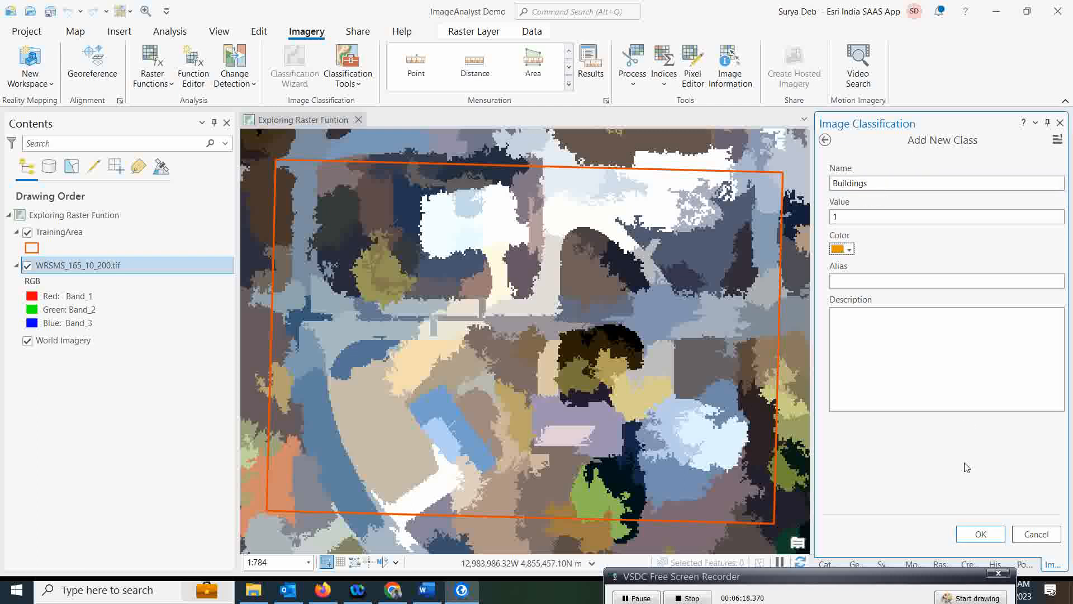
click(979, 538)
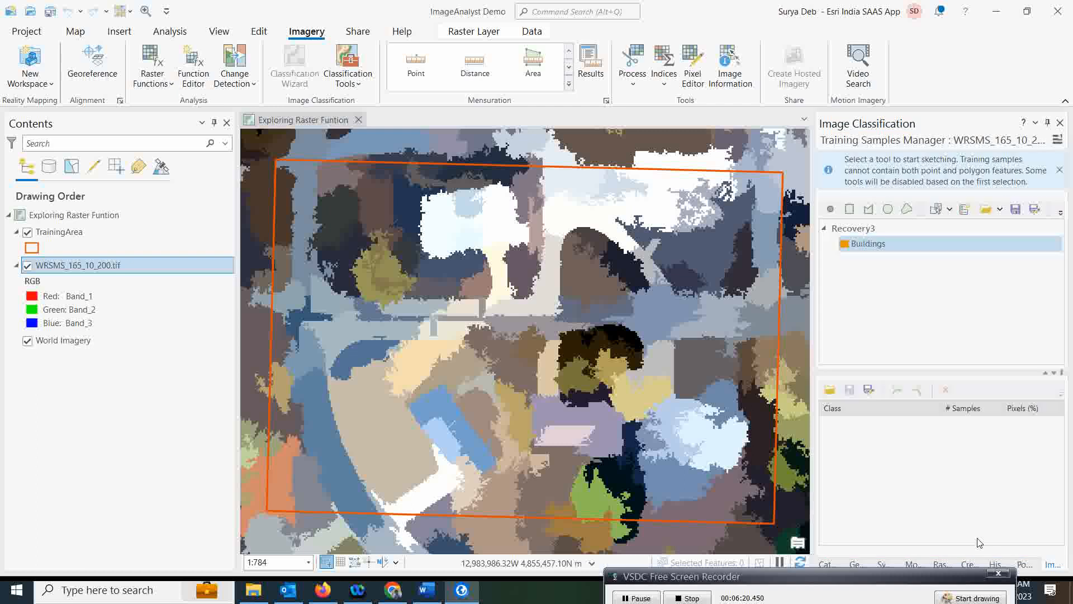
Step: Add a class named BuildingDamage with value 2 and a red color to the Recovery3 schema
click(879, 250)
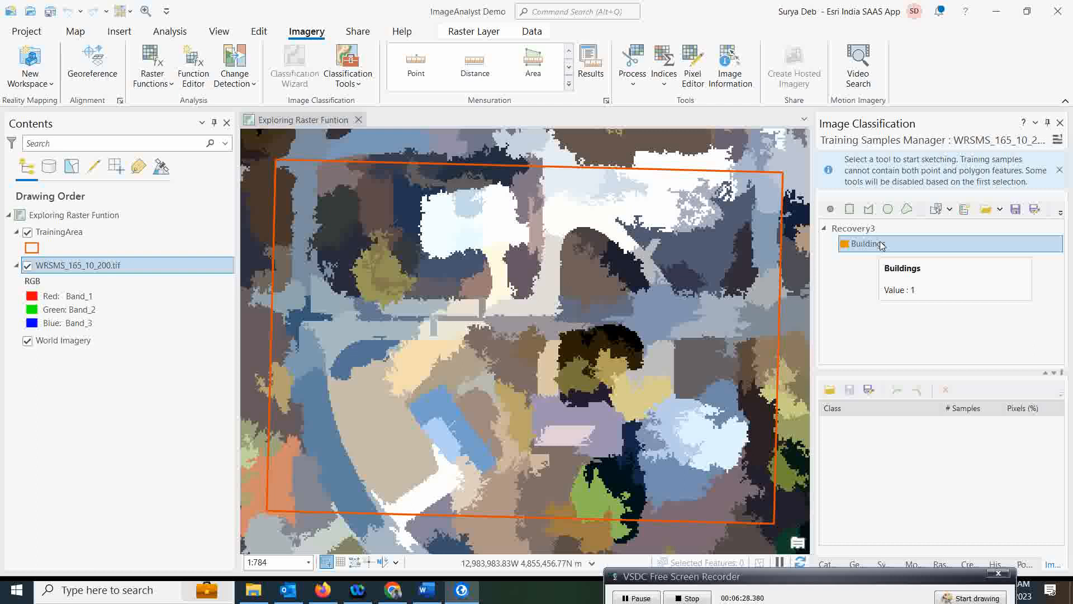
click(863, 229)
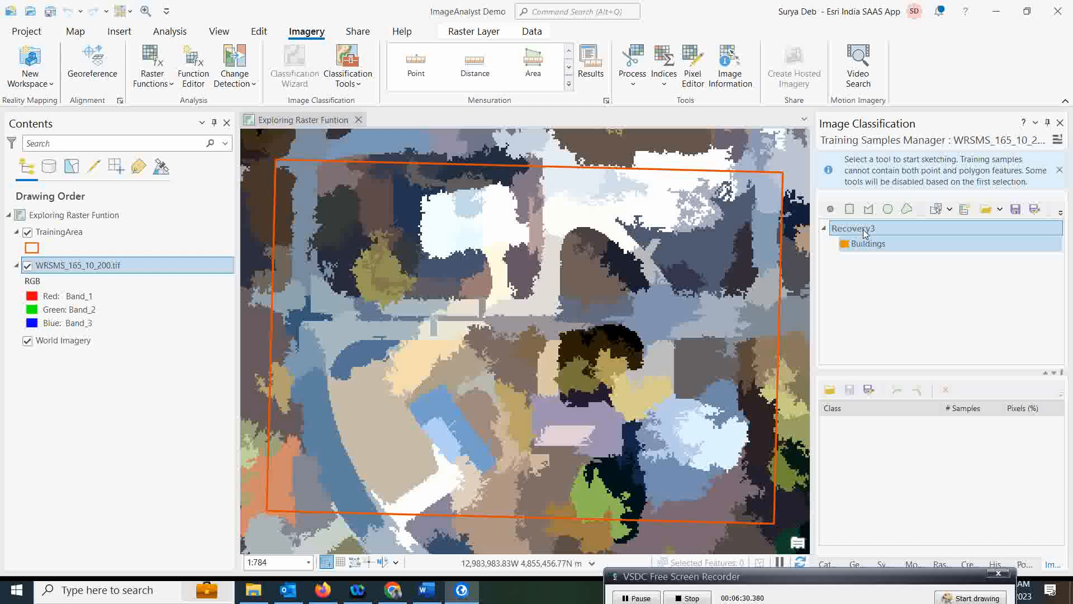
right_click(863, 229)
click(864, 207)
right_click(864, 207)
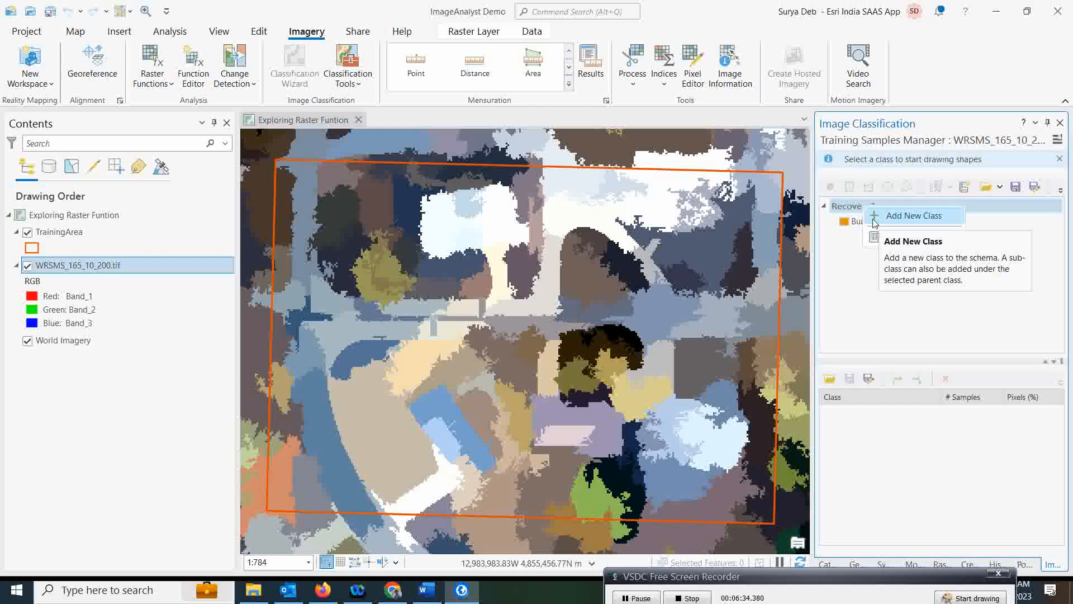
click(876, 223)
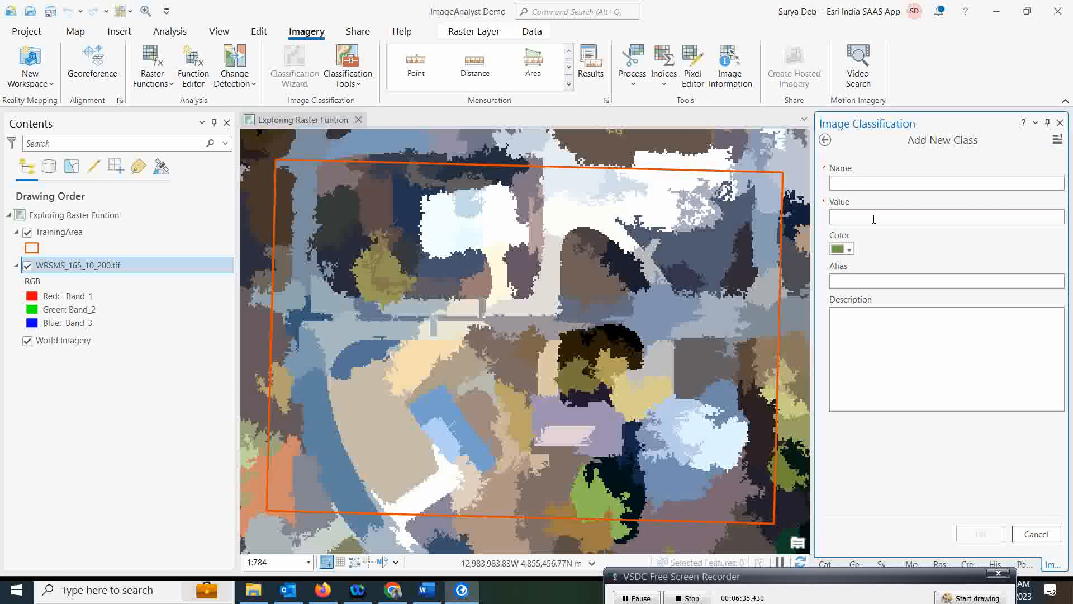
click(853, 184)
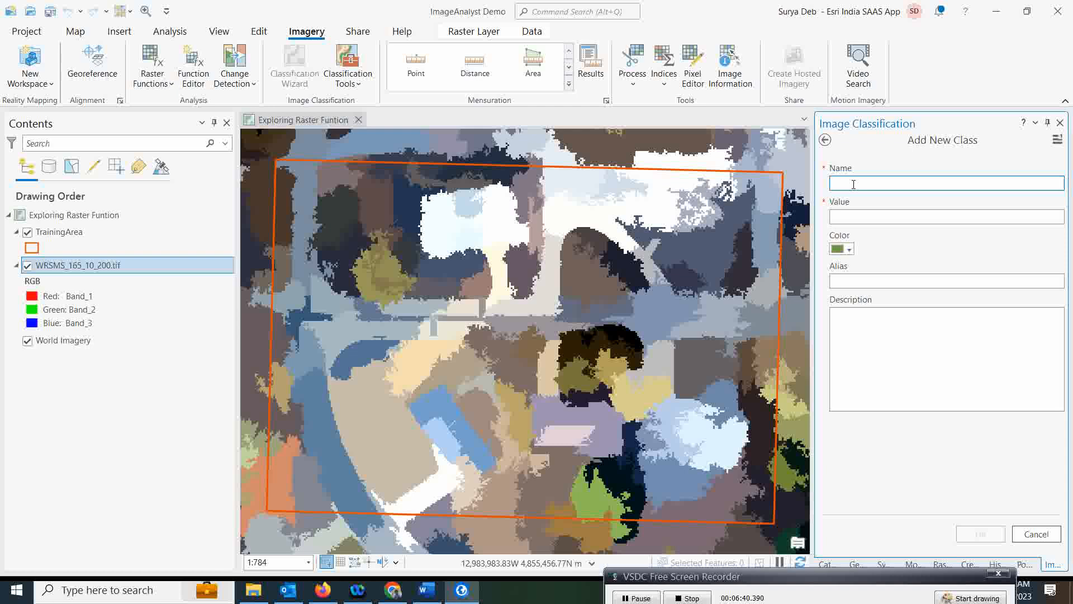
text(BuildingDamage)
click(844, 218)
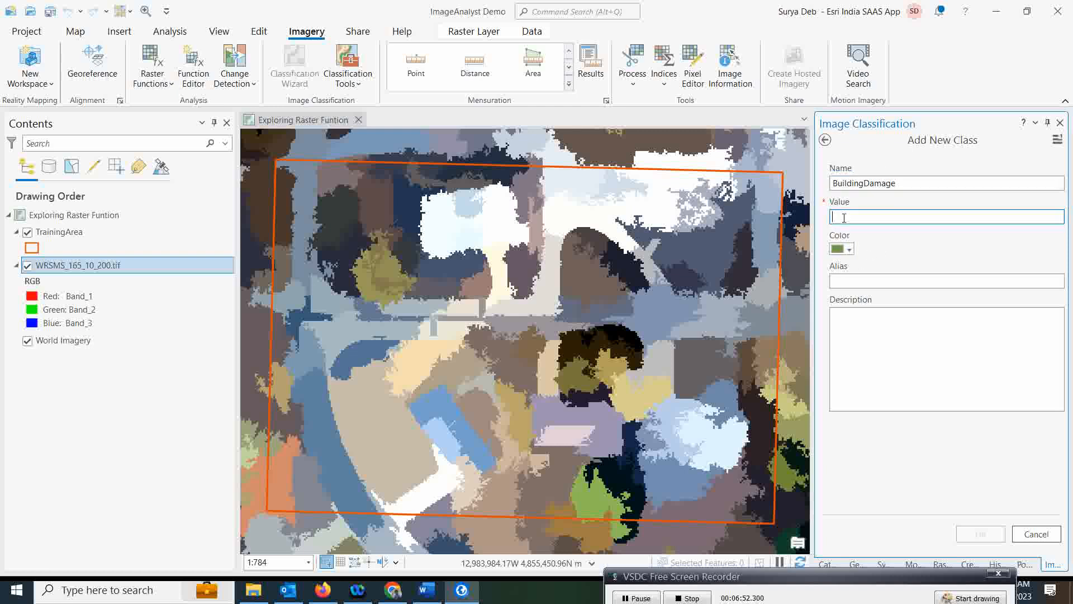
text(2)
click(849, 250)
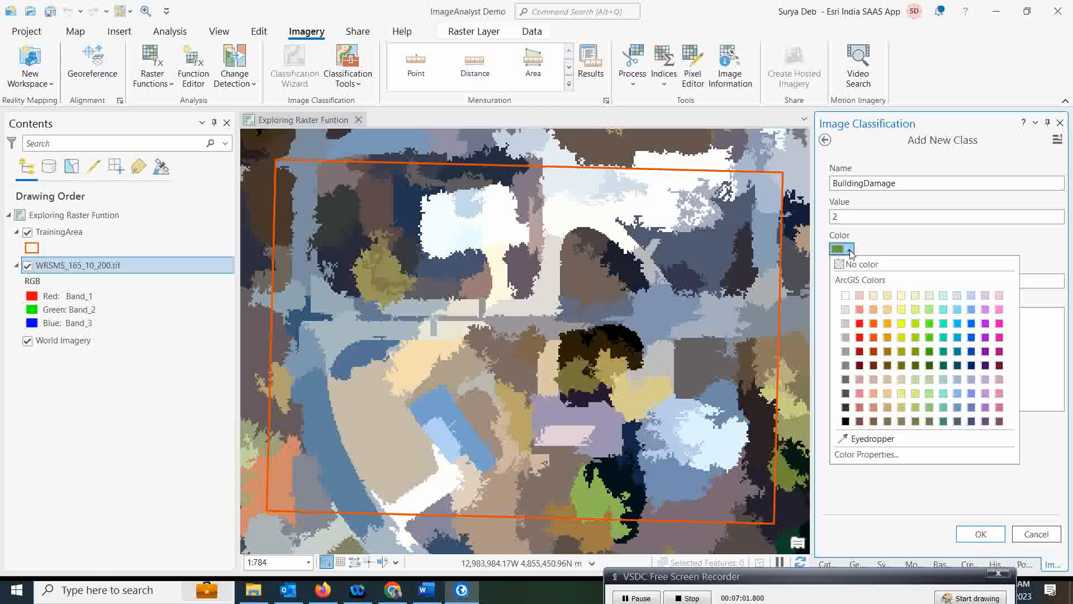
click(859, 323)
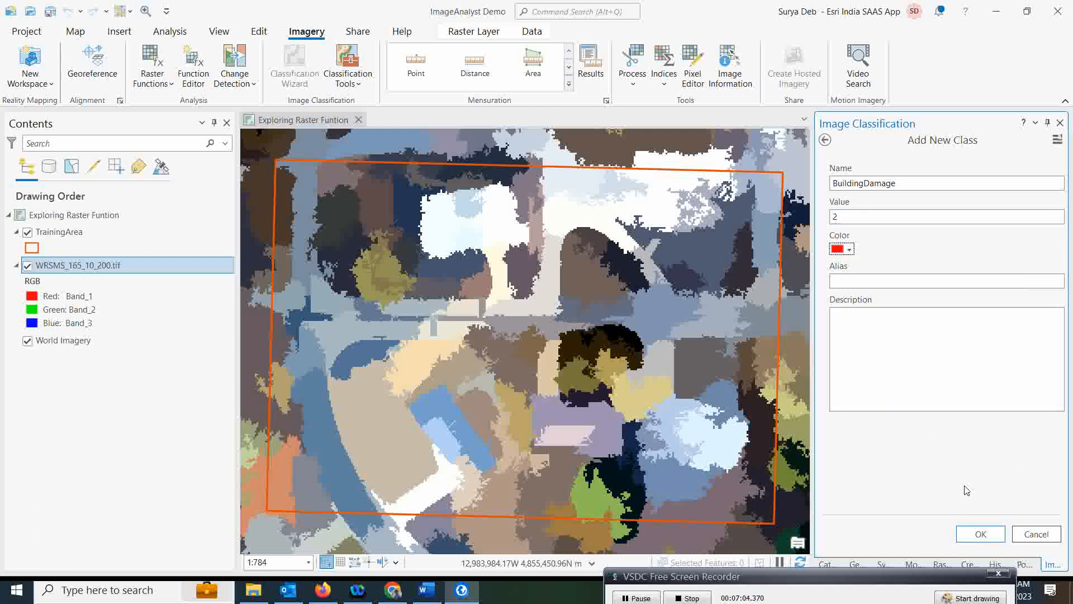
click(981, 534)
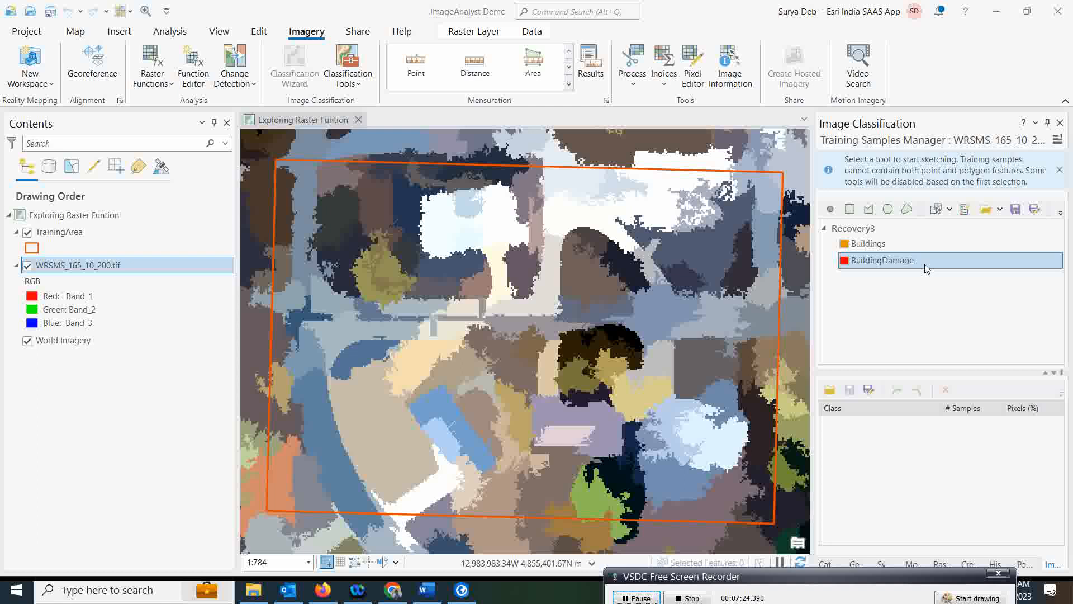
Step: Use the segment picker to capture the white building segment in the upper middle of the TrainingArea as a BuildingDamage sample
ctrl+click(892, 247)
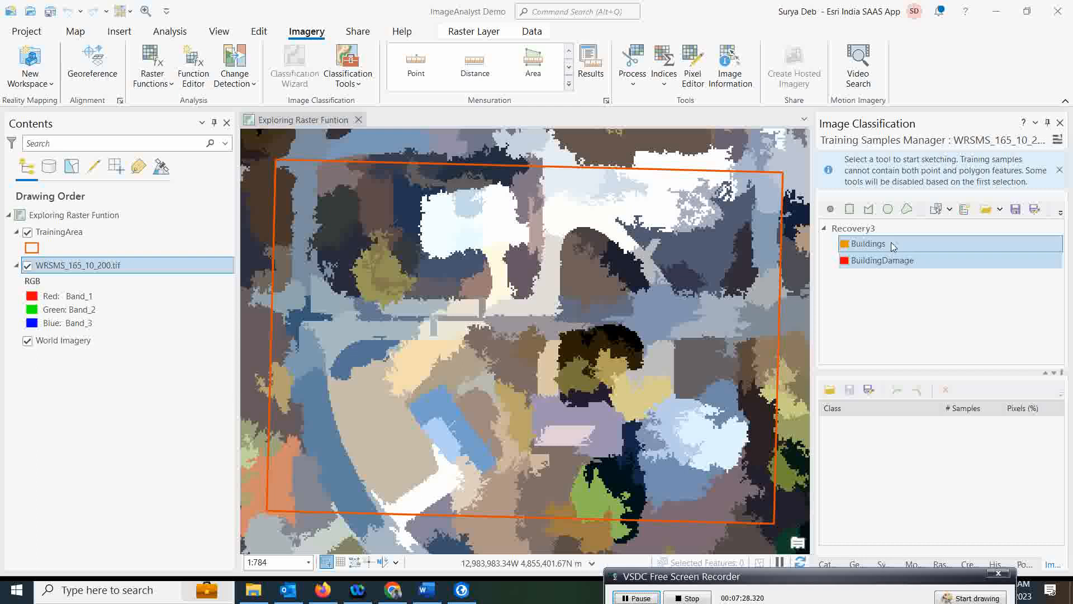
ctrl+click(893, 246)
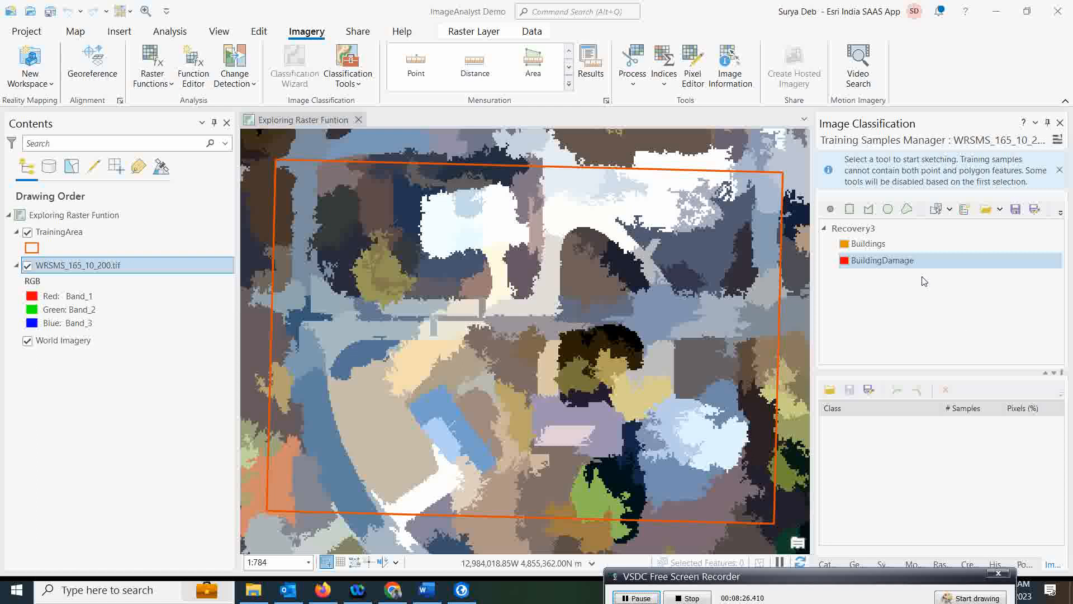
click(930, 265)
click(937, 210)
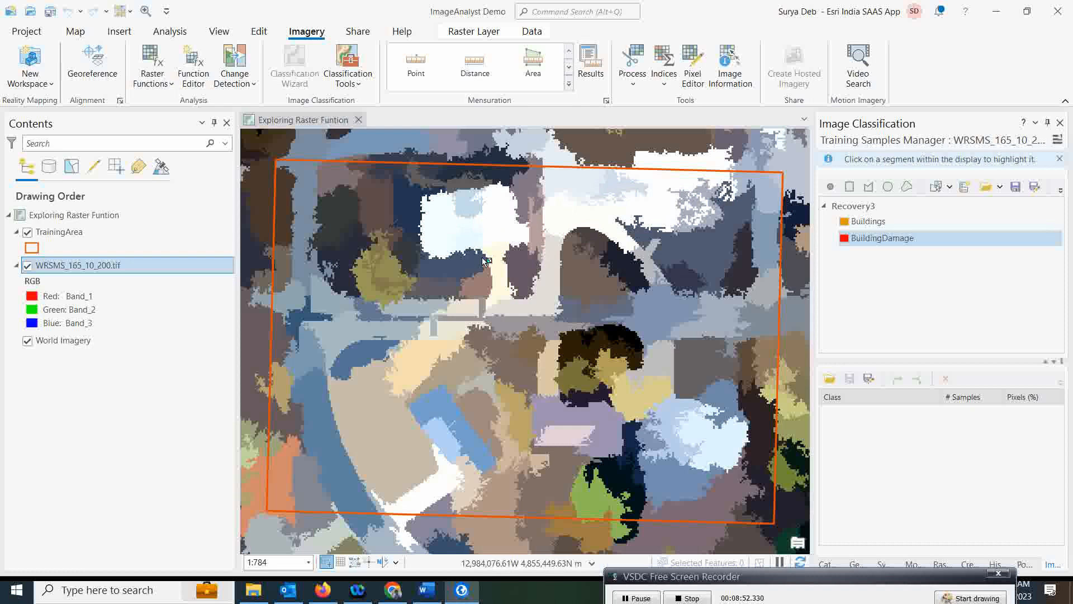
click(505, 220)
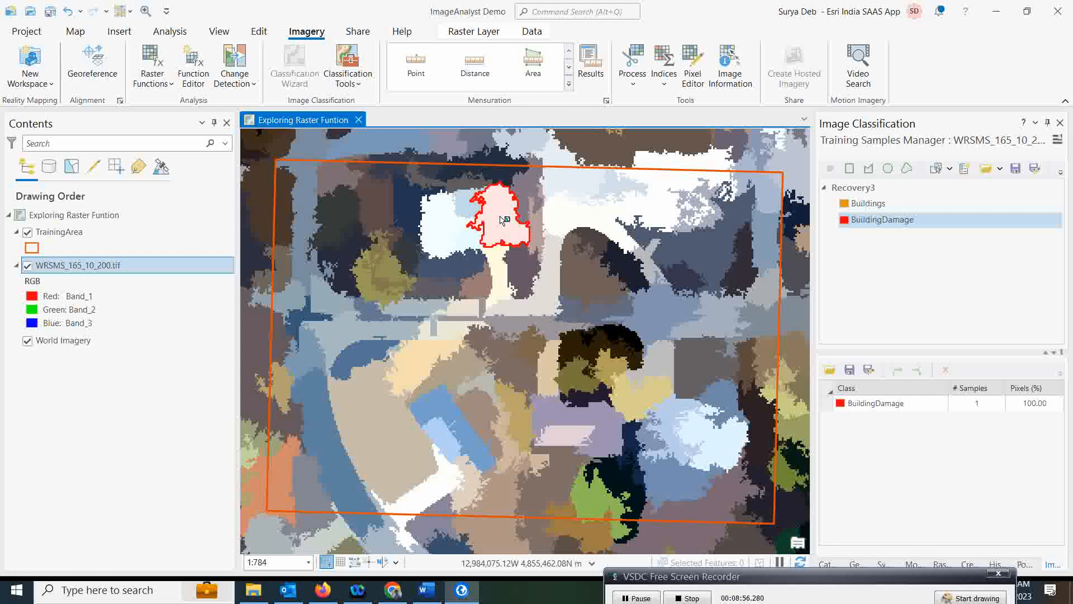
click(874, 403)
click(883, 404)
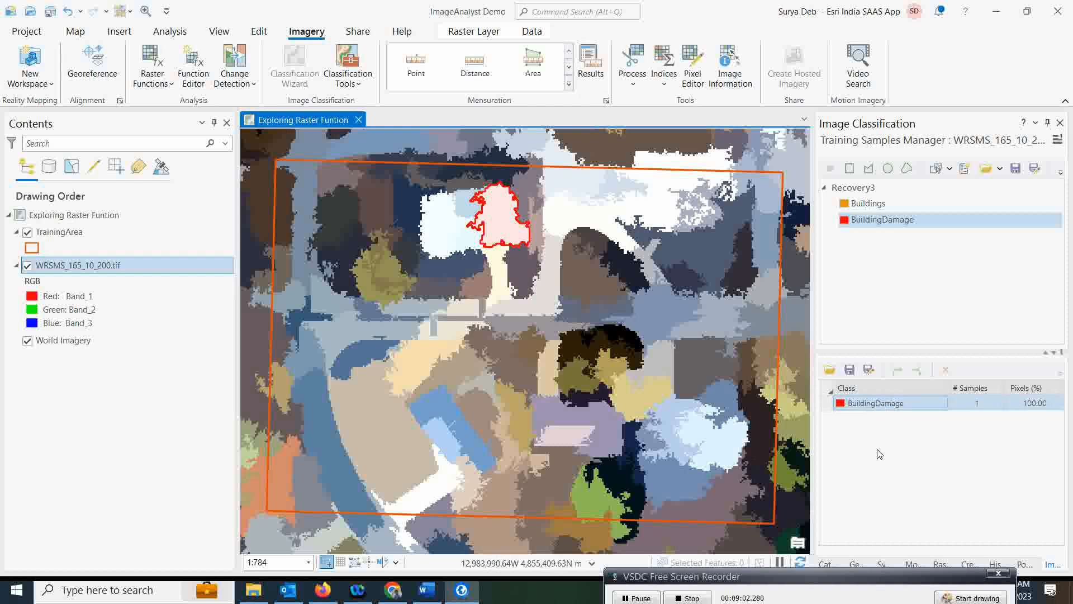
click(880, 454)
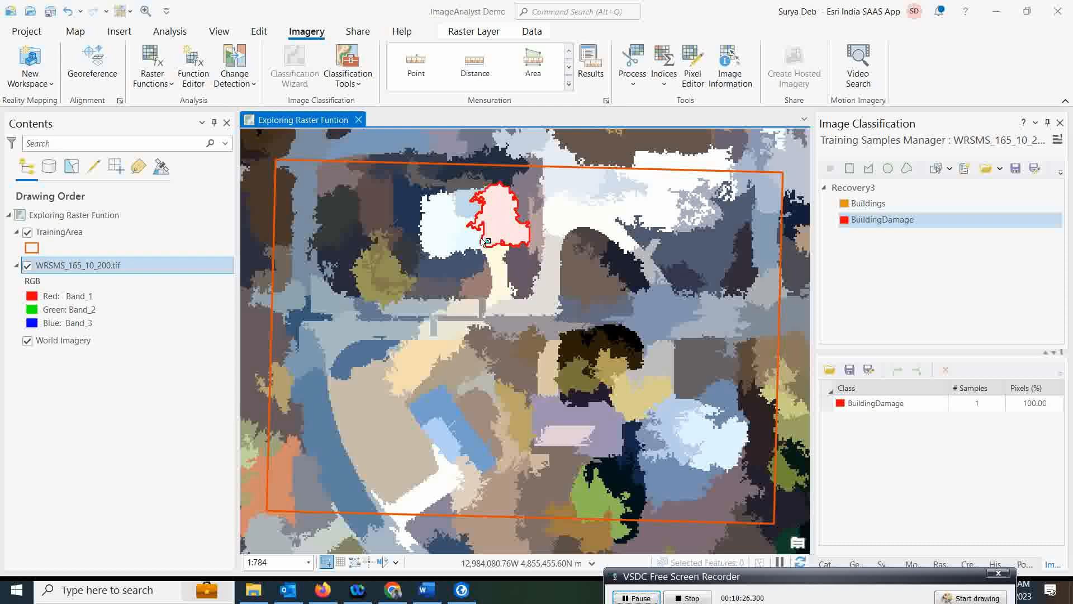
Step: Activate polygon sketching for training samples and toggle WRSMS_165_10_200.tif off and back on to inspect the basemap beneath
click(869, 168)
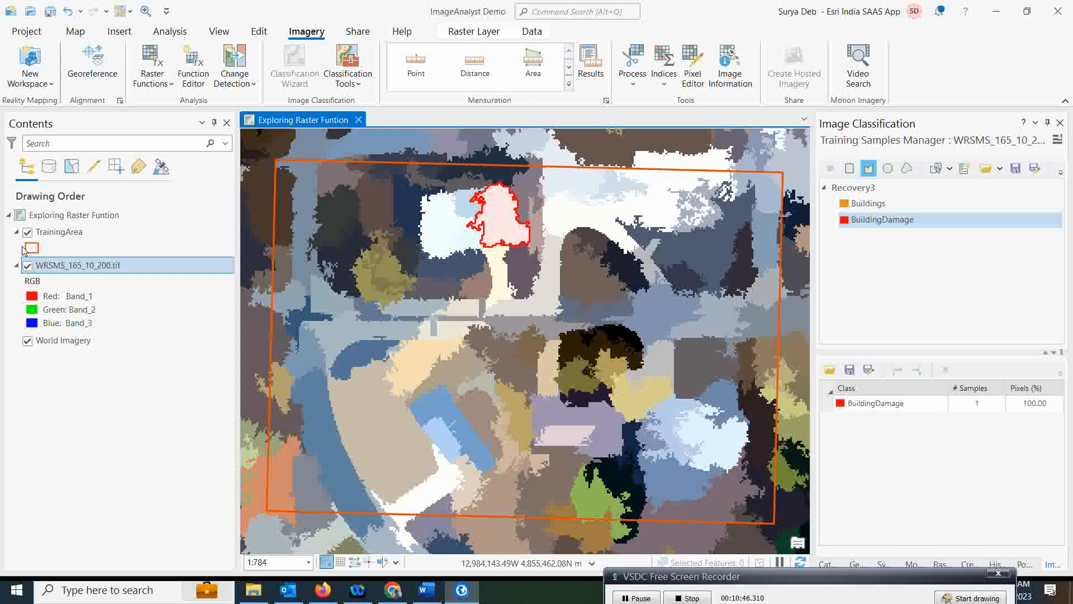
click(27, 265)
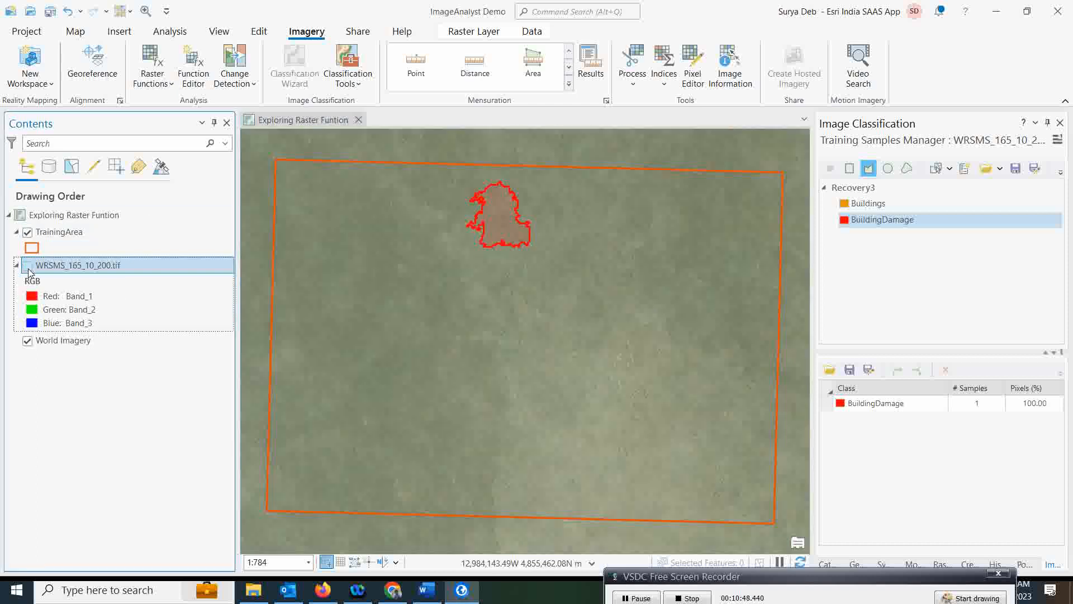
click(28, 266)
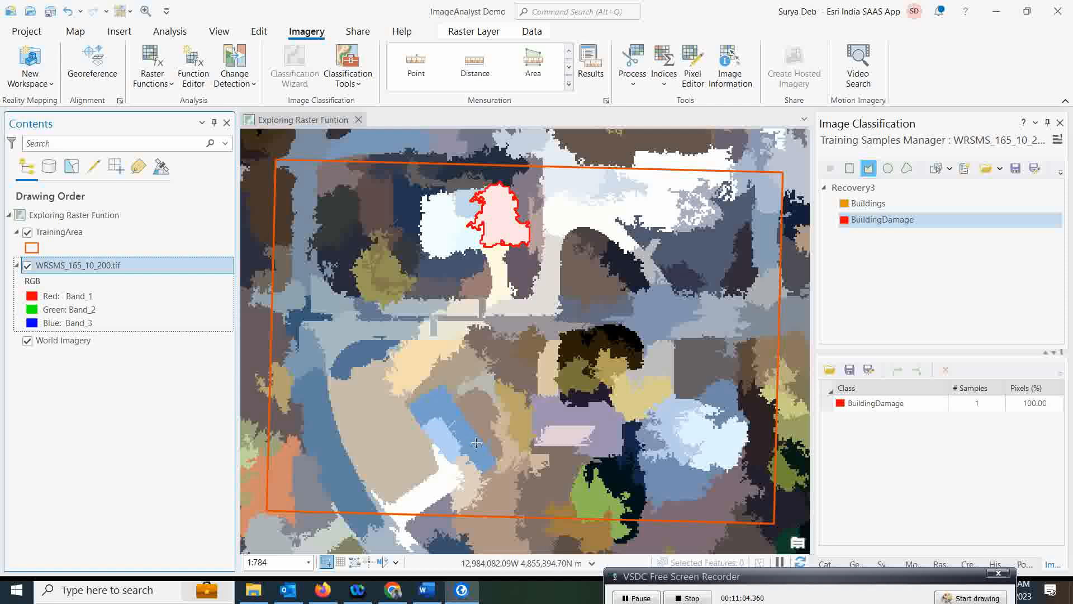
click(421, 411)
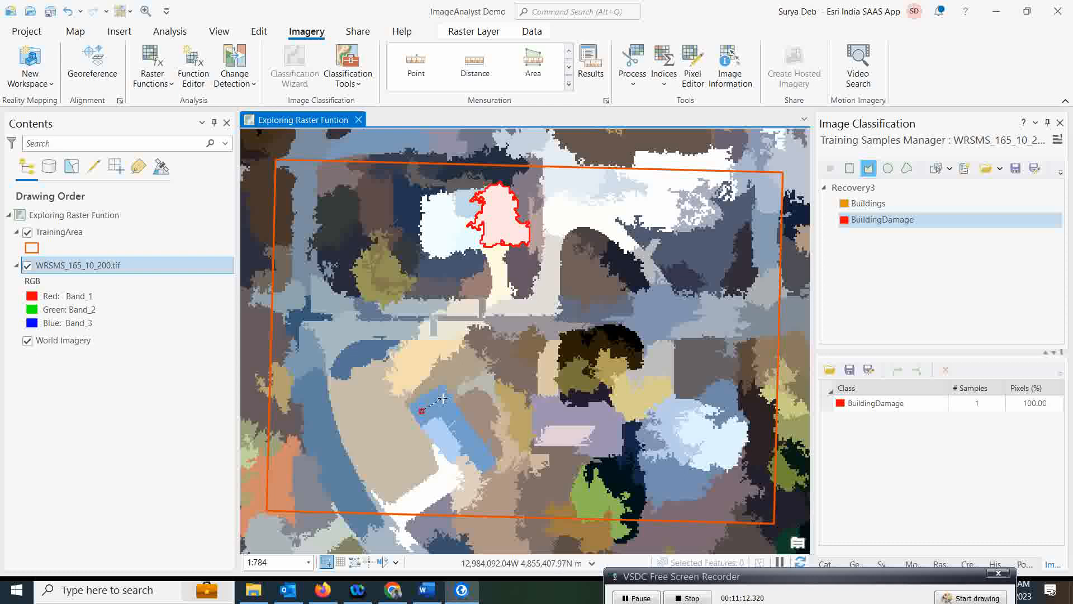
click(442, 398)
key(ctrl+z)
key(ctrl+z)
Step: Draw a four-sided Buildings training sample polygon over the blue building in the lower part of the TrainingArea
click(869, 205)
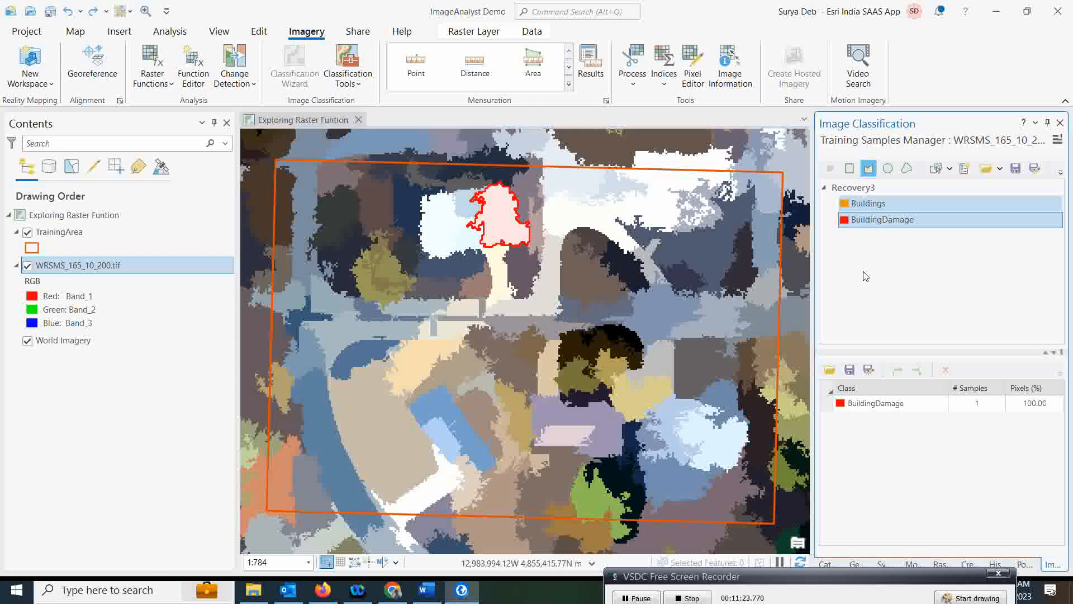
click(421, 410)
click(442, 398)
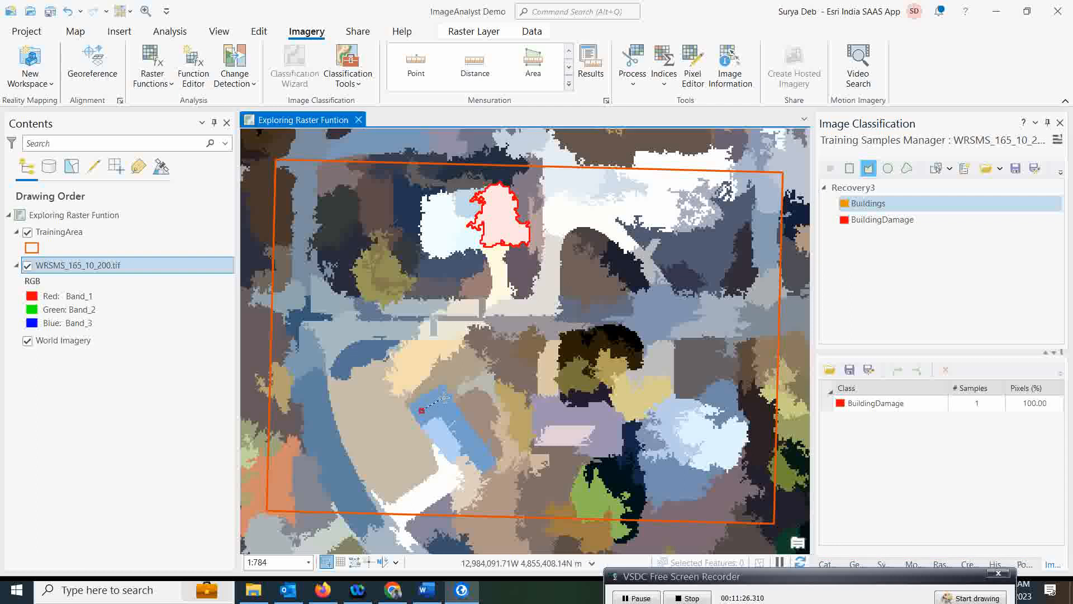
click(467, 441)
double_click(449, 450)
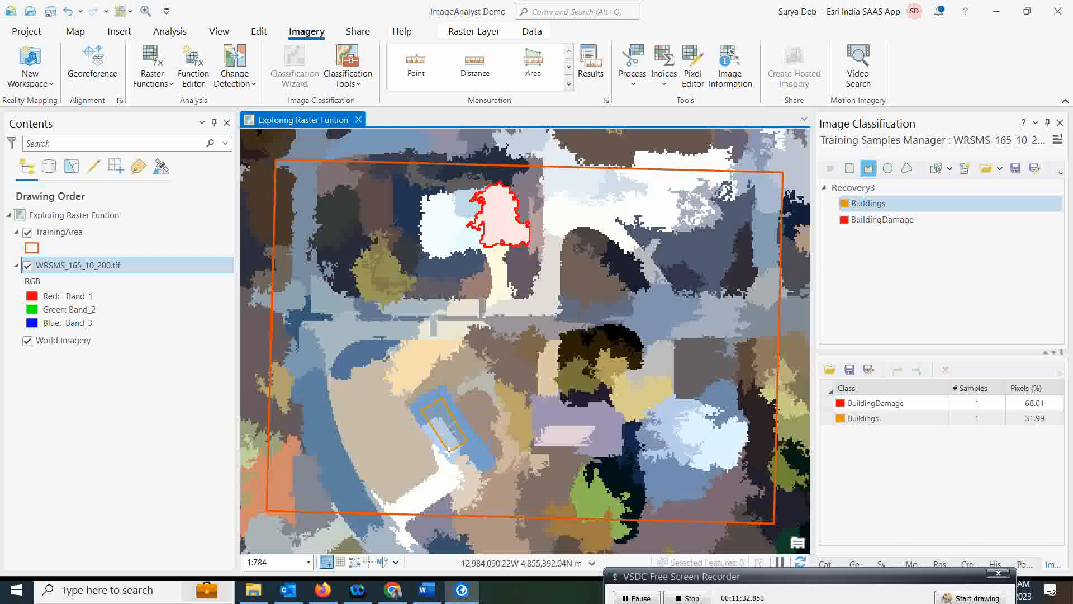
click(868, 424)
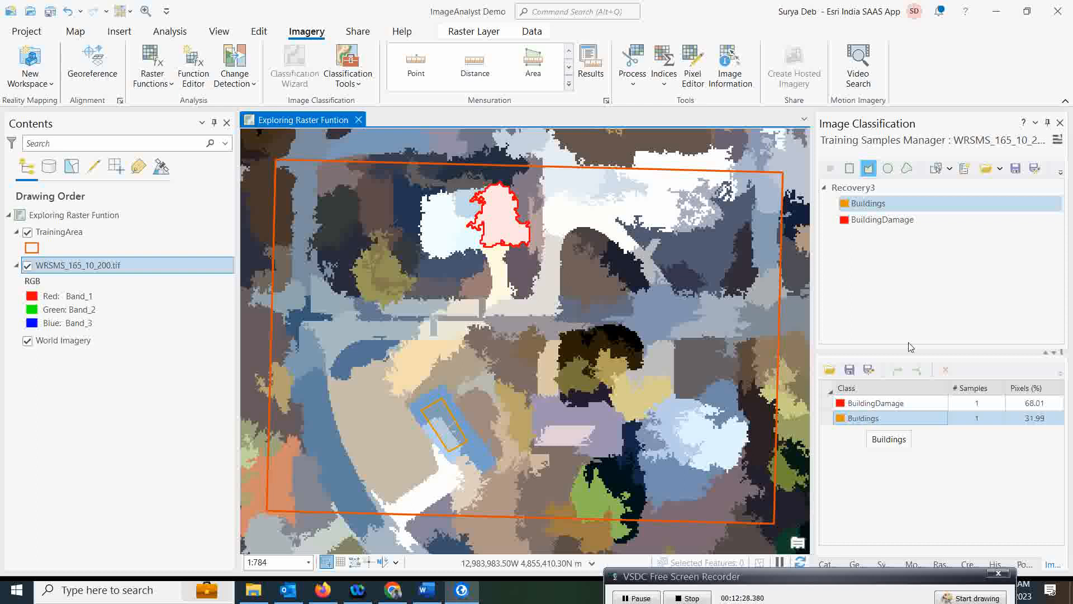
click(992, 194)
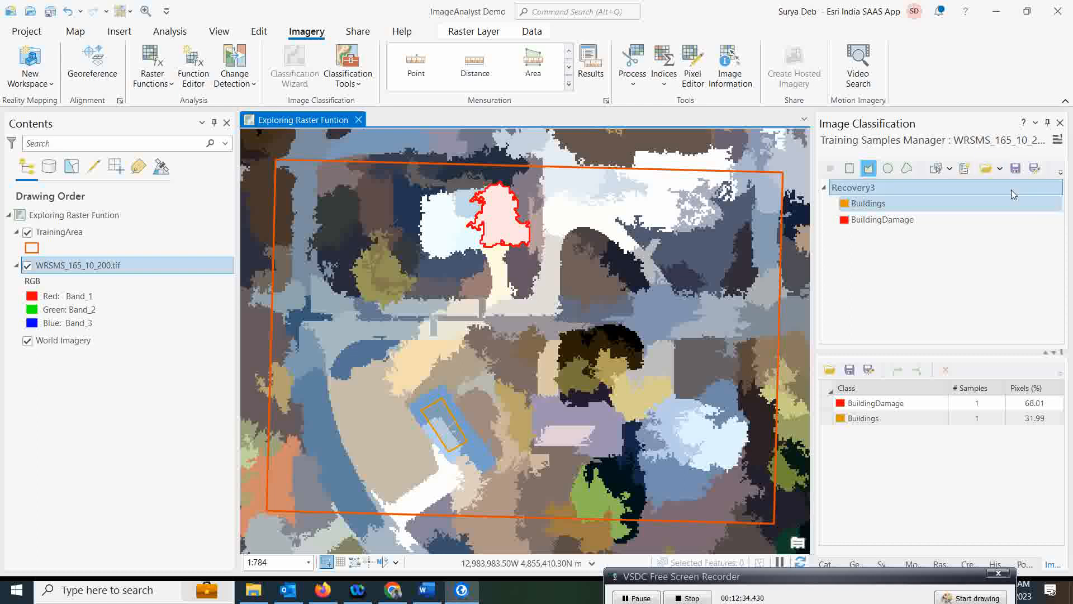
click(1035, 169)
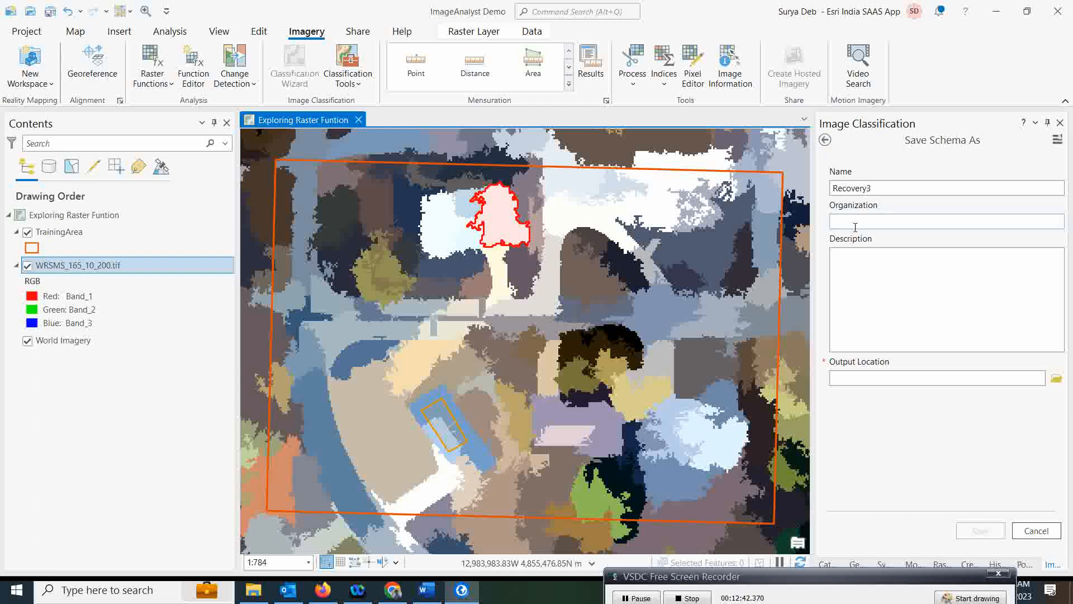
double_click(871, 189)
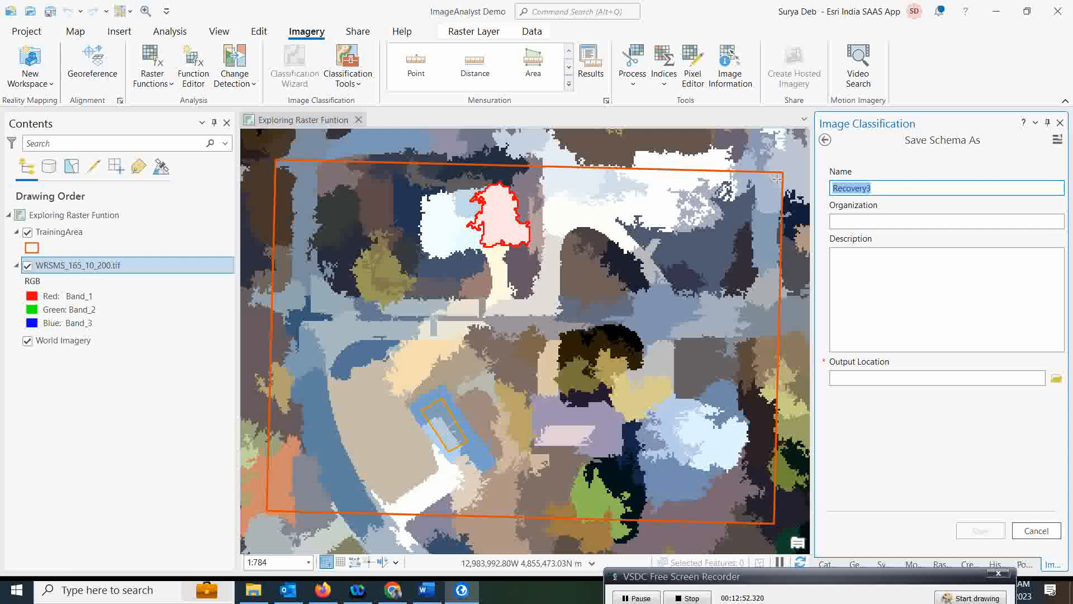
text(SamplesBuildings)
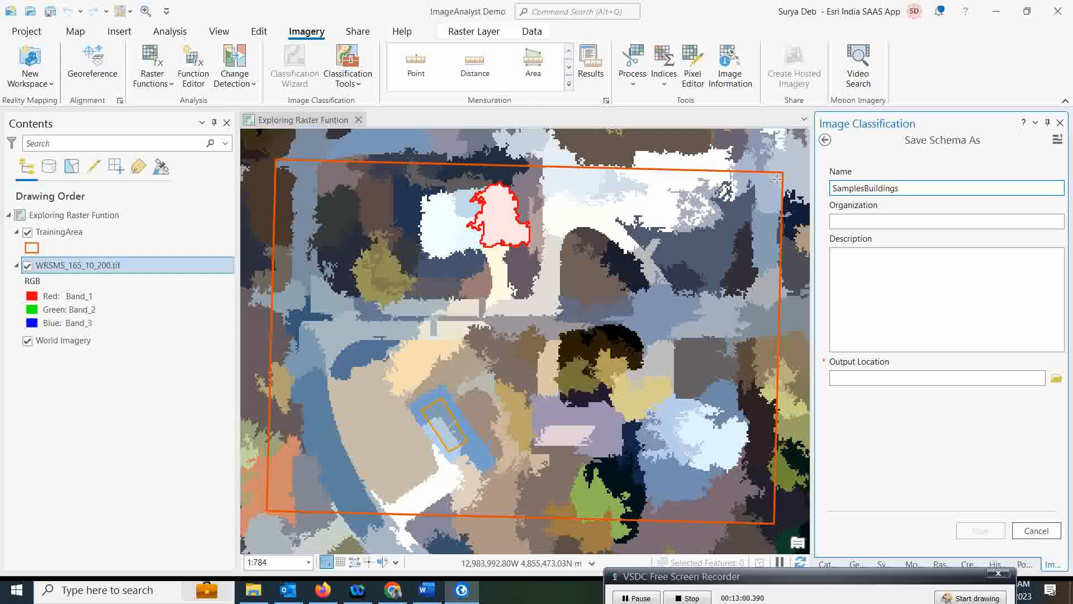
click(875, 380)
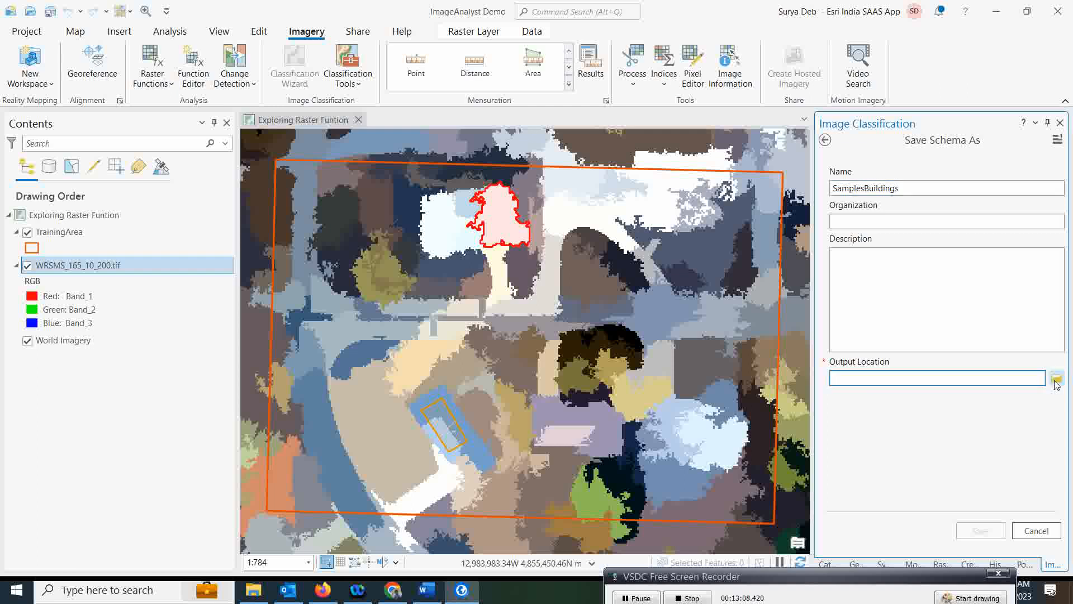
click(1056, 380)
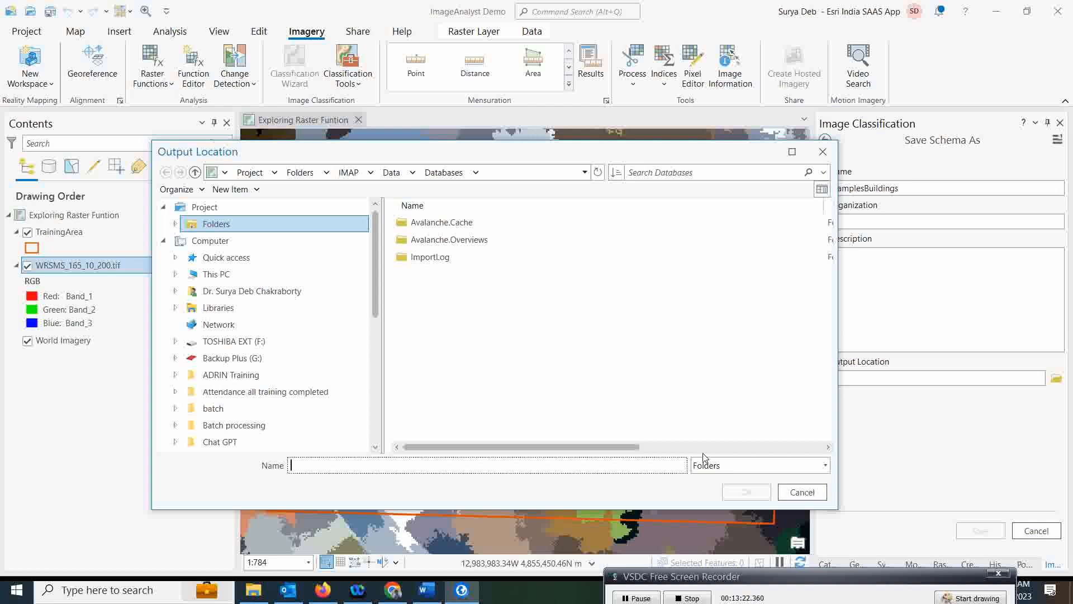
click(822, 150)
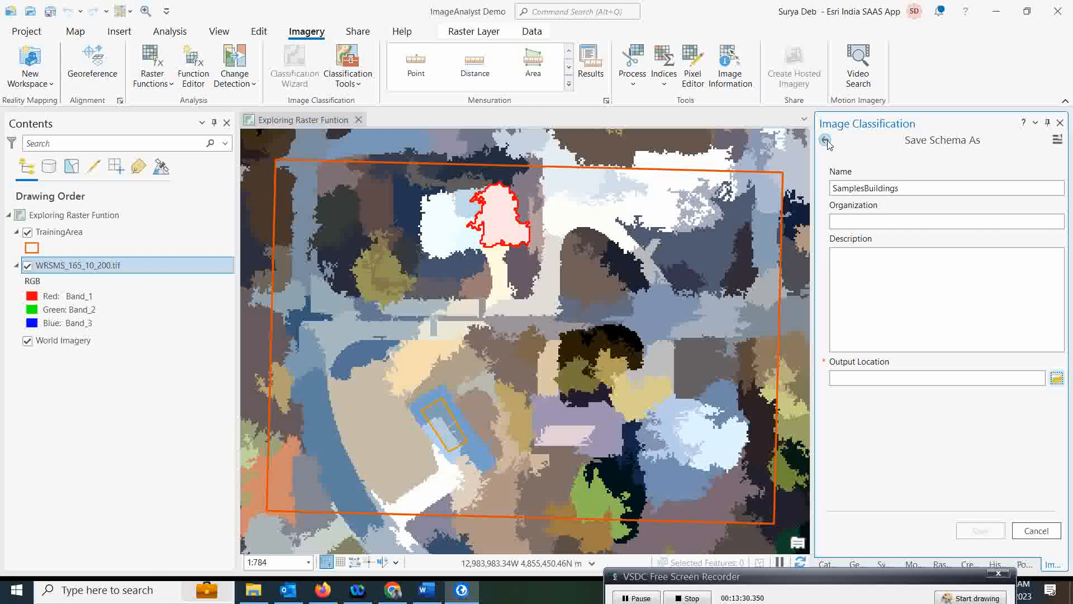
click(826, 140)
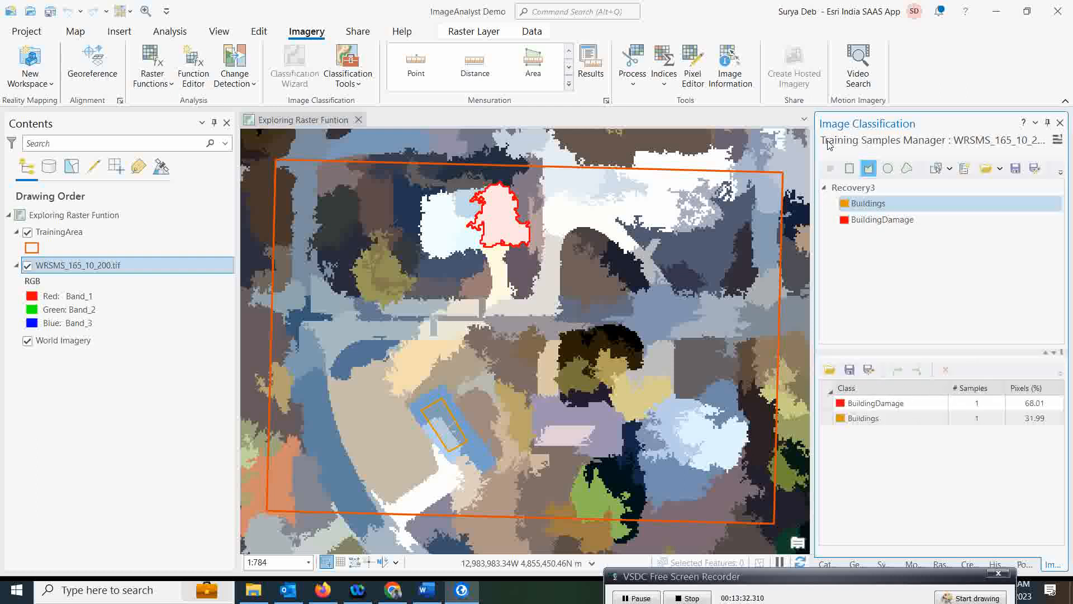
Step: Start saving the Recovery3 classification schema
click(1016, 169)
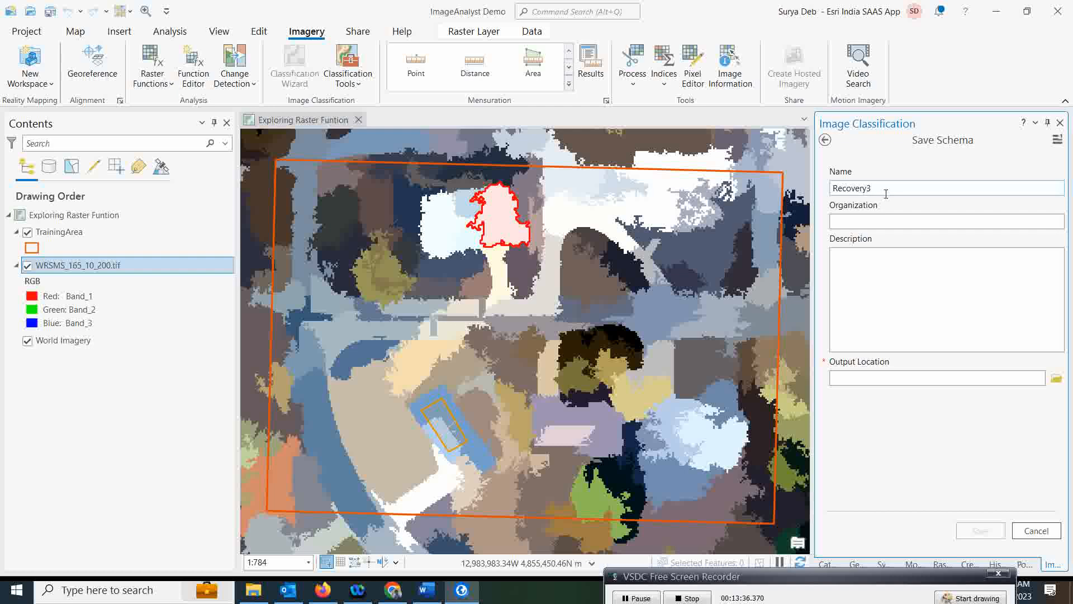